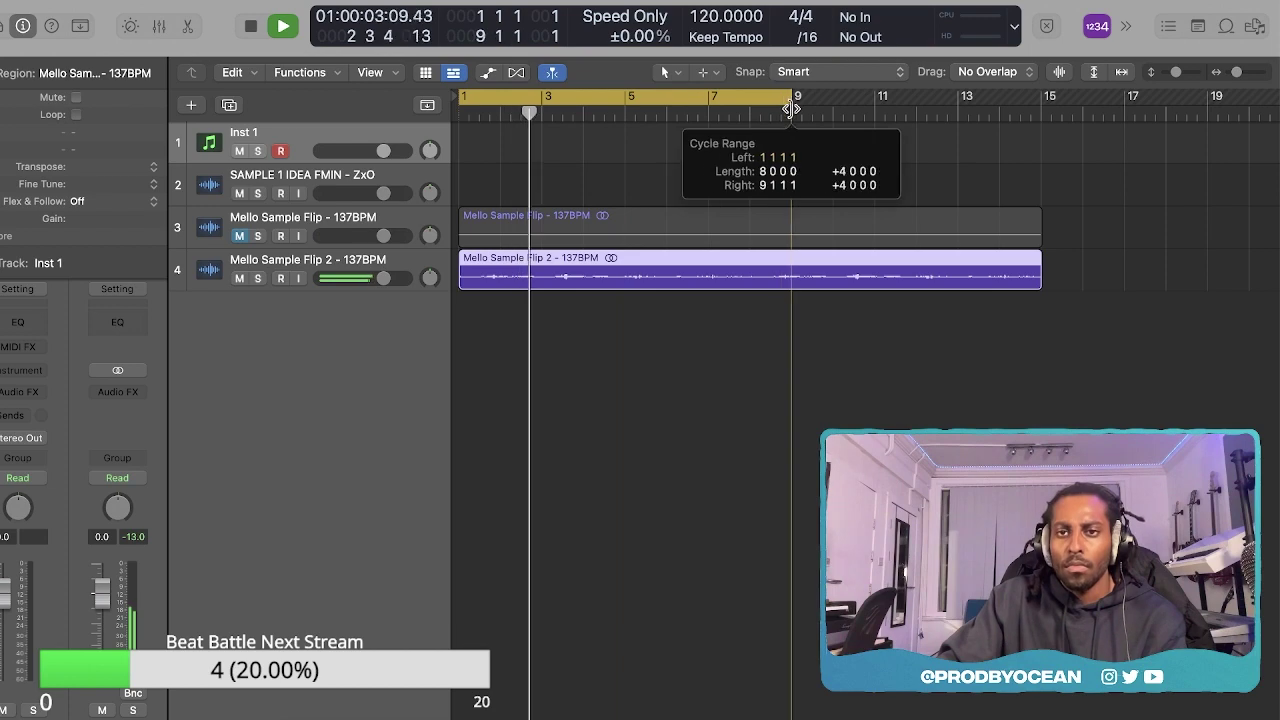
Set the project tempo to 137 BPM.
{"action": "double_click", "coordinate": [703, 16]}
{"action": "left_click", "coordinate": [806, 169]}
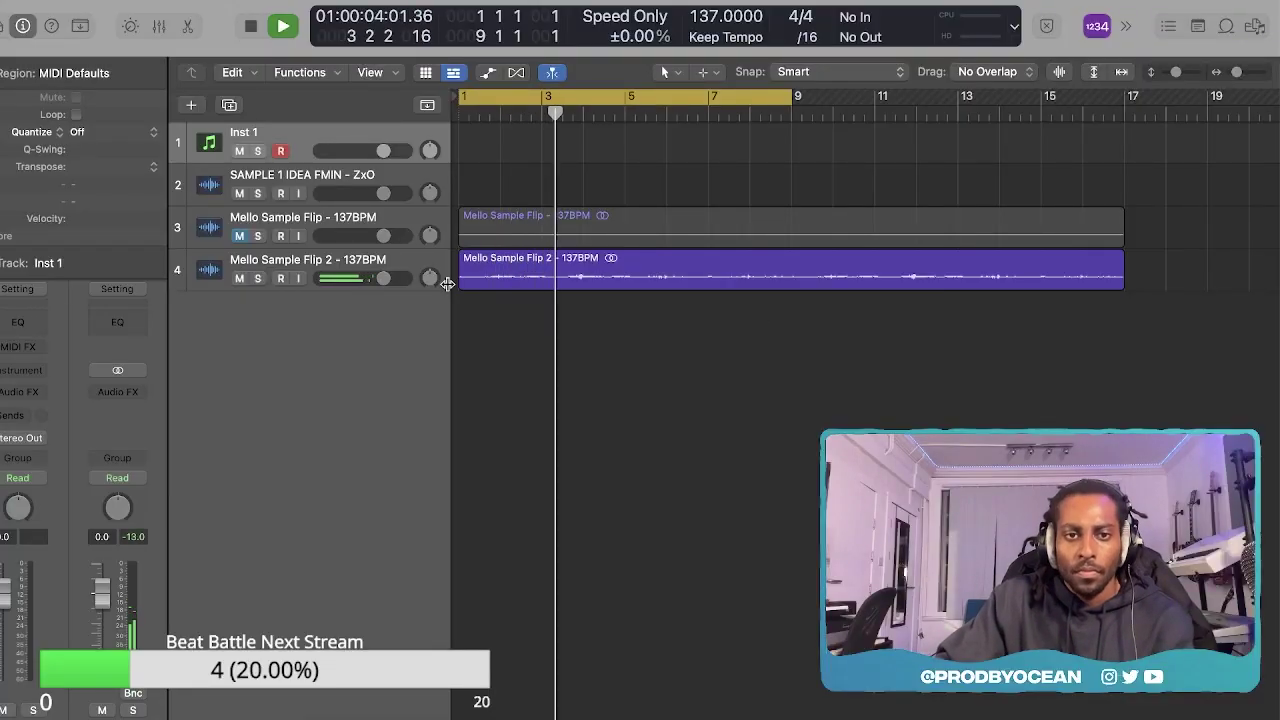
Insert a stereo SoundShifter Pitch plug-in on the Mello Sample Flip 2 track and adjust its semitone transposition.
{"action": "left_click", "coordinate": [446, 282]}
{"action": "left_click", "coordinate": [30, 398]}
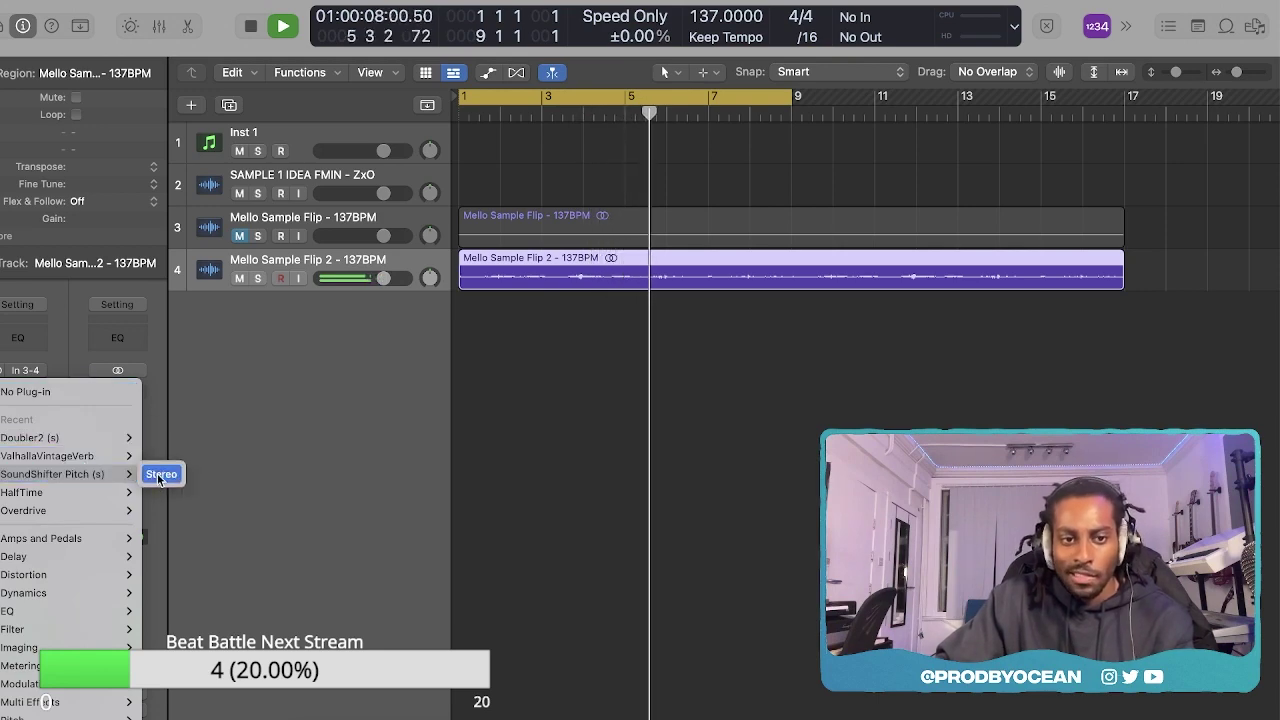
{"action": "left_click", "coordinate": [160, 474]}
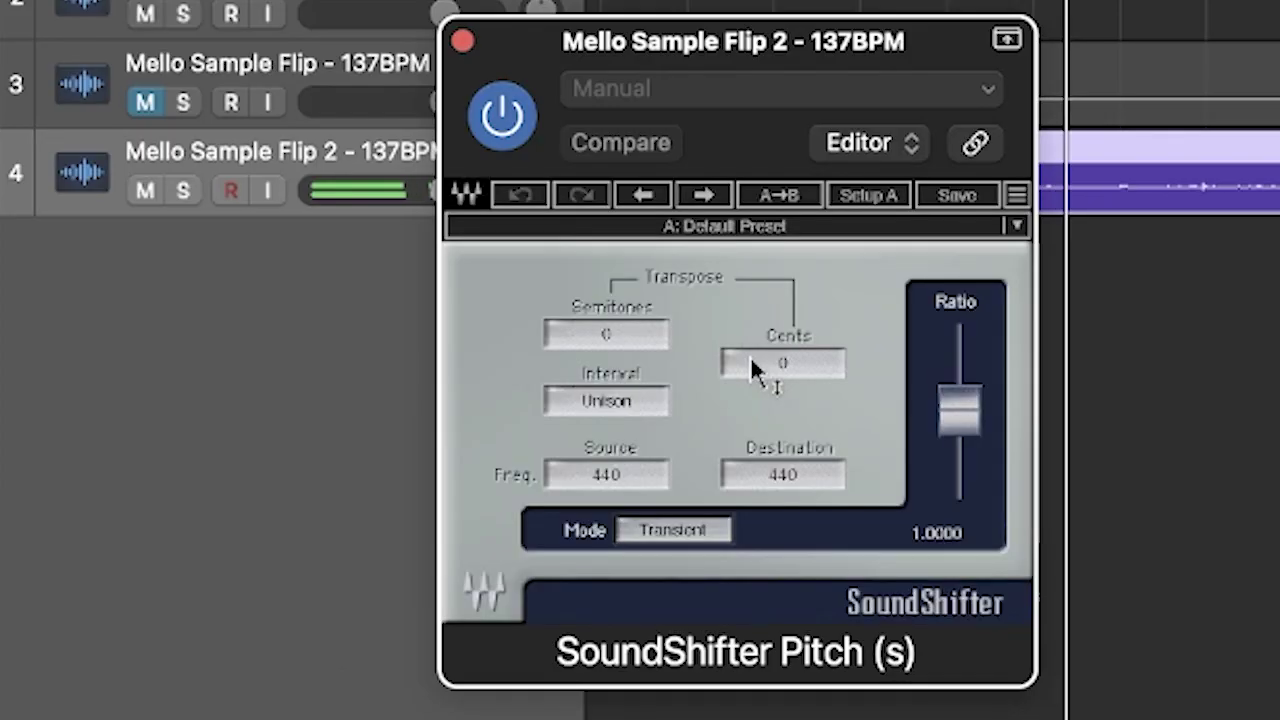
{"action": "mouse_move", "coordinate": [619, 330]}
{"action": "left_mouse_down"}
{"action": "mouse_move", "coordinate": [619, 318]}
{"action": "mouse_move", "coordinate": [619, 342]}
{"action": "left_mouse_up"}
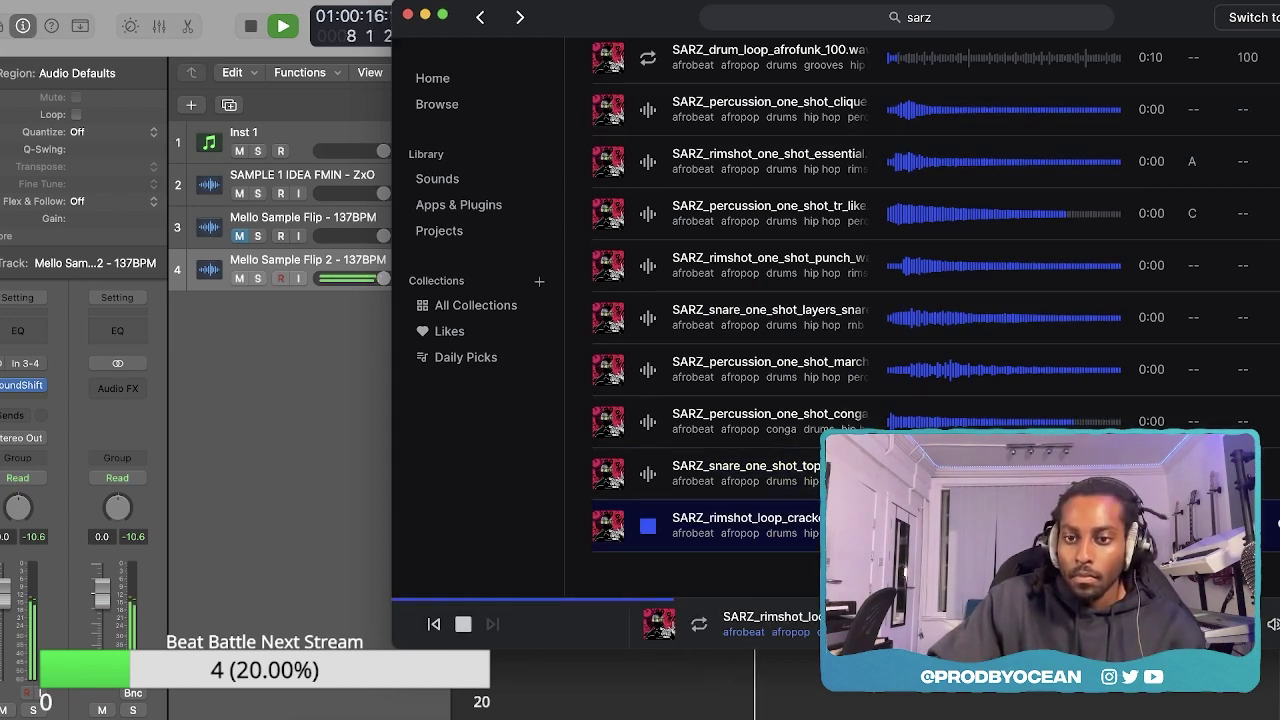
Add SARZ_snare_one_shot_top_whine from the sample library to the arrangement and copy its region on track 6 to position 1 3 4 1.
{"action": "left_click_drag", "start_coordinate": [638, 19], "coordinate": [820, 17]}
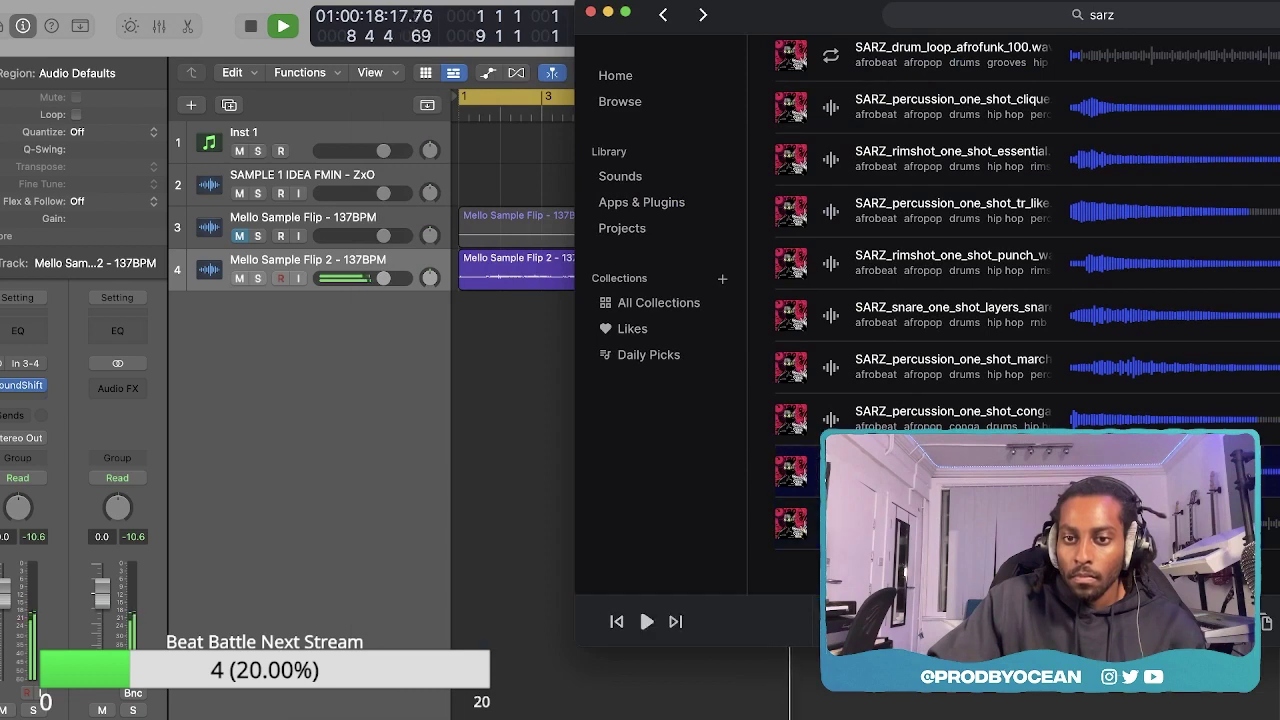
{"action": "left_click_drag", "start_coordinate": [597, 402], "coordinate": [530, 310]}
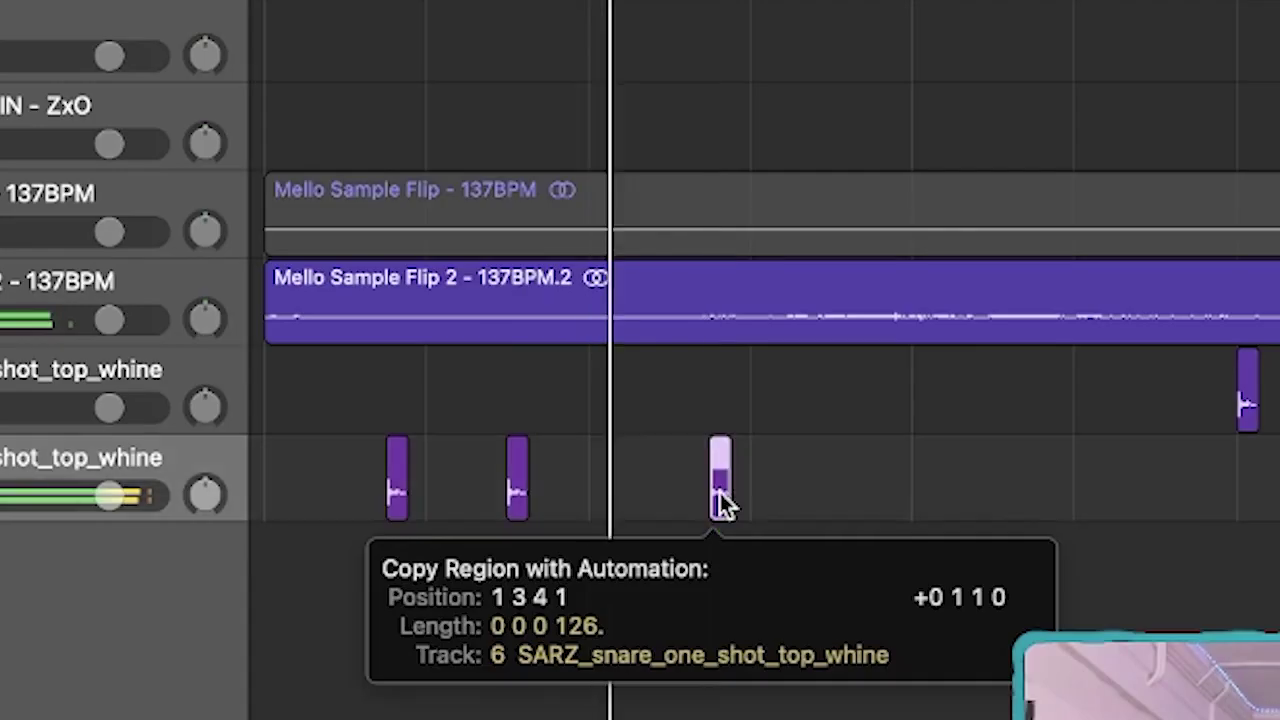
{"action": "left_click_drag", "start_coordinate": [723, 500], "coordinate": [725, 505]}
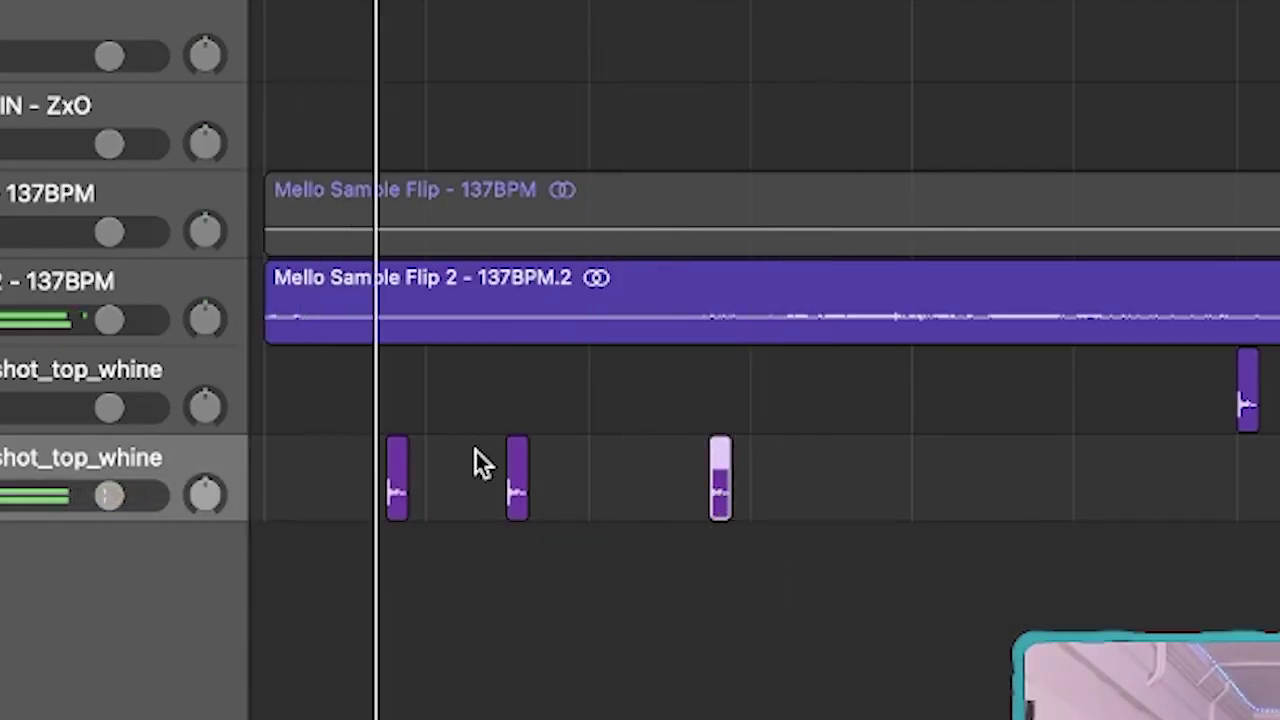
{"action": "left_click_drag", "start_coordinate": [903, 634], "coordinate": [257, 460]}
{"action": "left_click", "coordinate": [853, 497]}
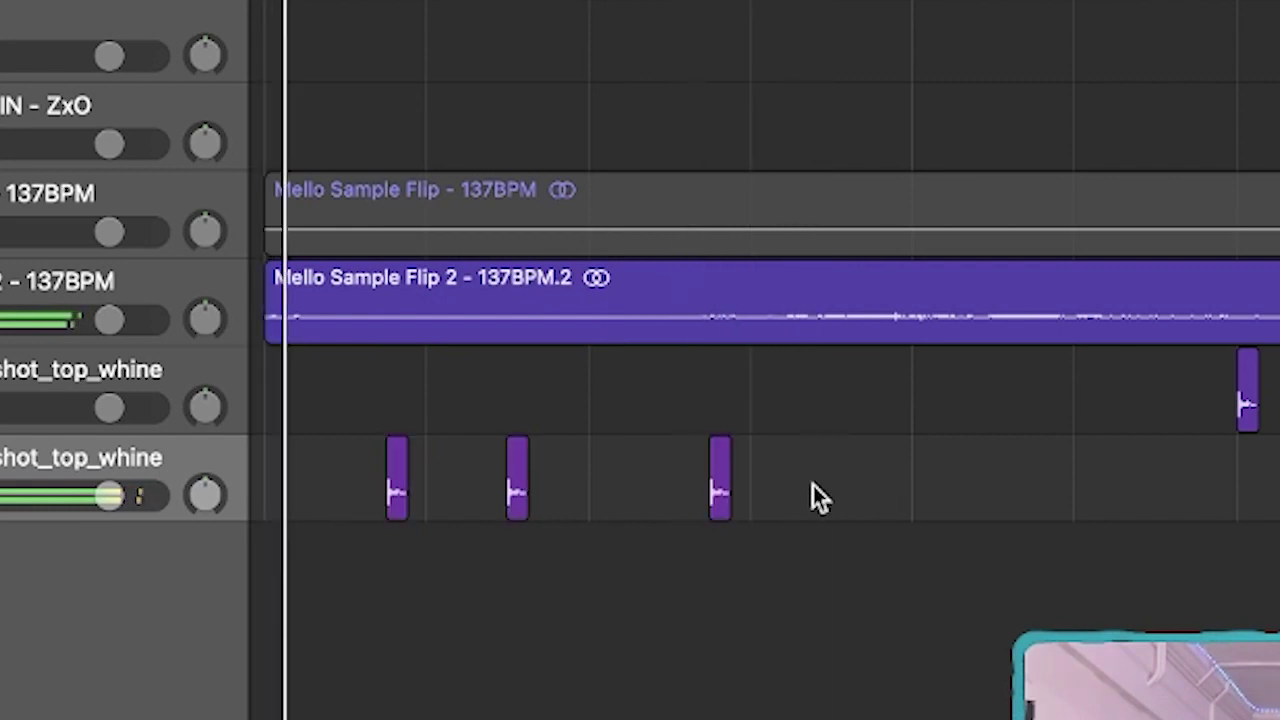
{"action": "left_click_drag", "start_coordinate": [722, 503], "coordinate": [800, 503]}
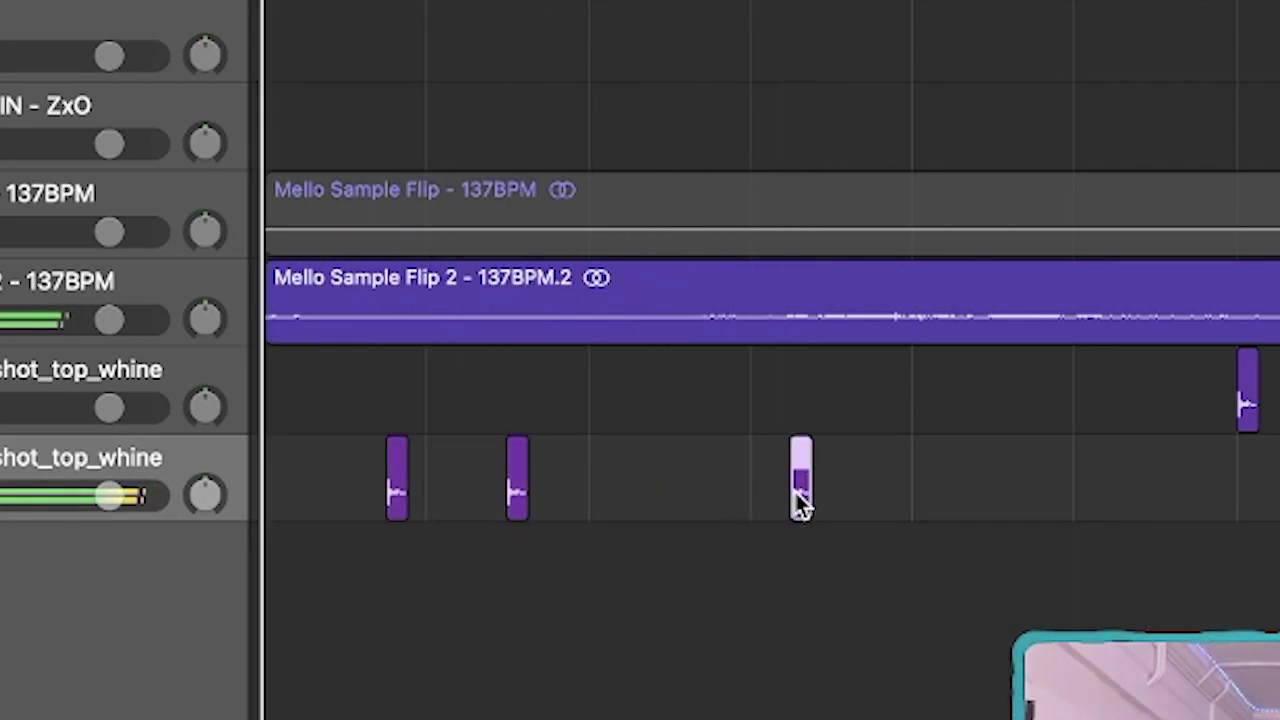
{"action": "key", "text": "super+z"}
{"action": "left_click", "coordinate": [801, 534]}
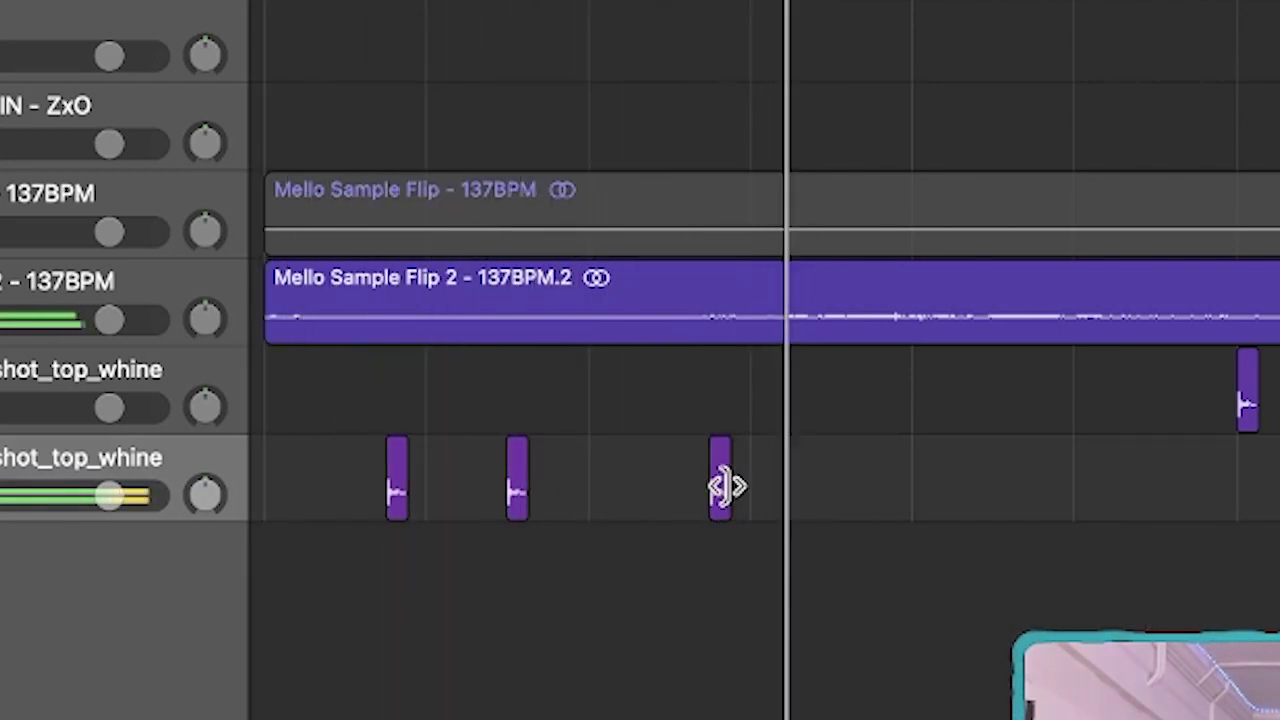
{"action": "left_click_drag", "start_coordinate": [722, 495], "coordinate": [844, 484]}
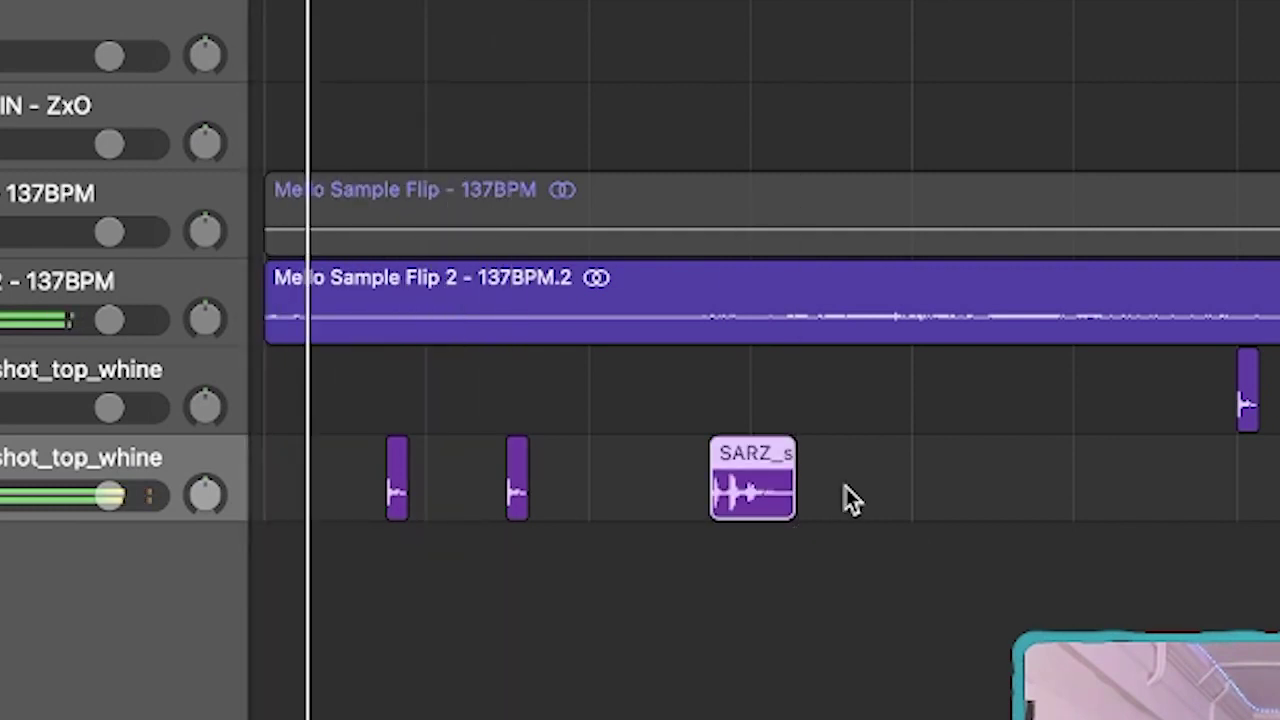
{"action": "key", "text": "super+z"}
Play back the snare pattern and place a fourth hit on track 6, one beat after the third.
{"action": "key", "text": "space"}
{"action": "left_click", "coordinate": [900, 480]}
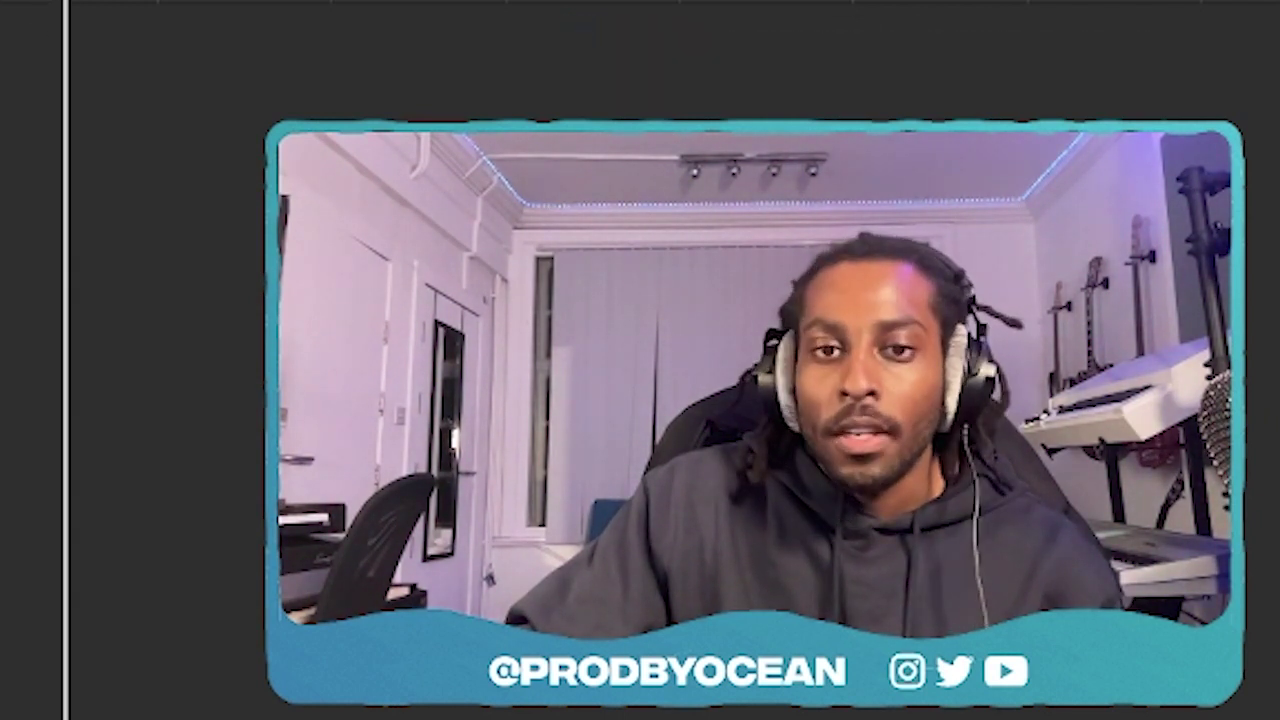
{"action": "left_click_drag", "start_coordinate": [2, 2], "coordinate": [116, 2]}
{"action": "key", "text": "space"}
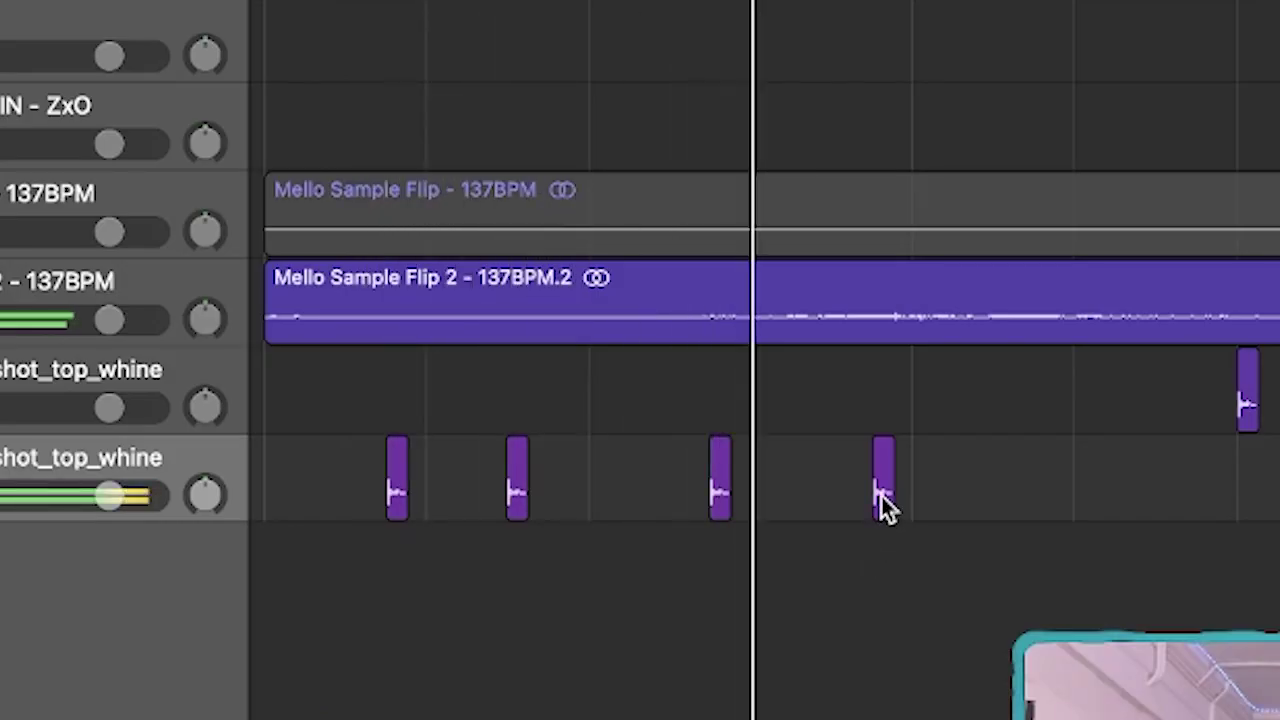
{"action": "mouse_move", "coordinate": [849, 491]}
{"action": "left_mouse_down"}
{"action": "mouse_move", "coordinate": [833, 489]}
{"action": "mouse_move", "coordinate": [845, 488]}
{"action": "left_mouse_up"}
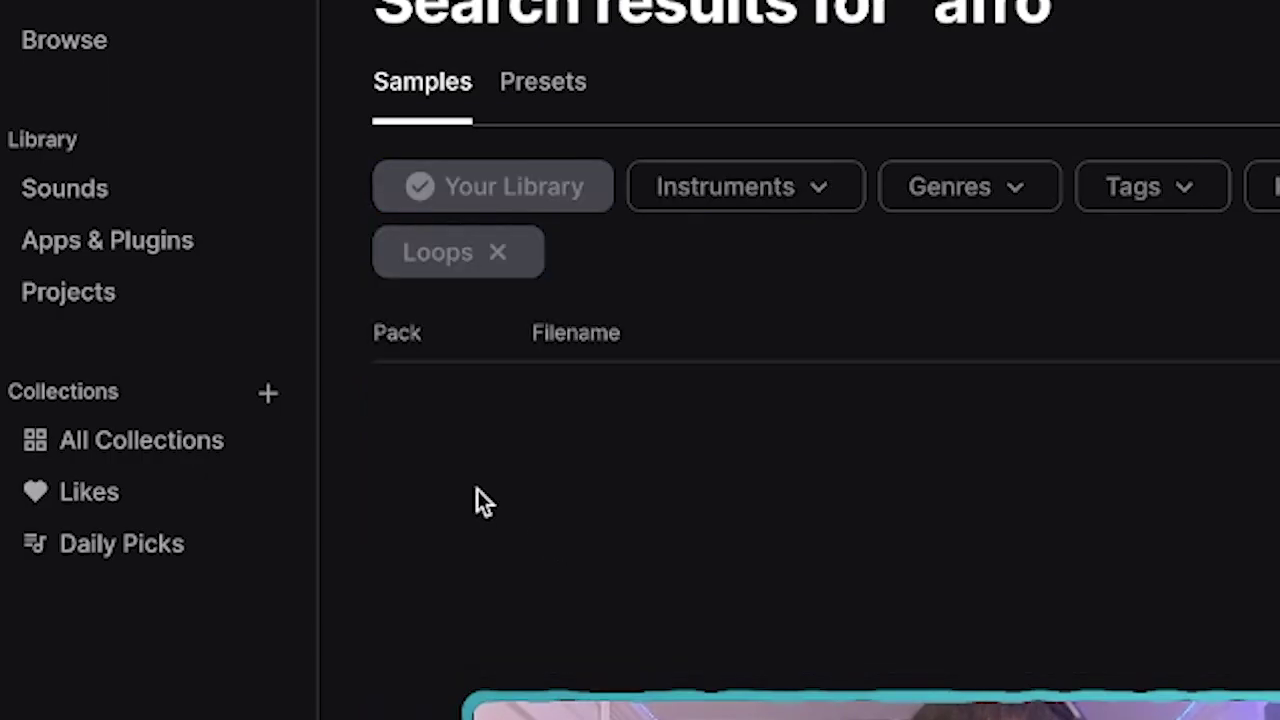
Audition the afro drum loops and add SS_SD_100_drum_loop_fataya.wav as a new track below the snare tracks.
{"action": "left_click", "coordinate": [491, 532]}
{"action": "key", "text": "Down"}
{"action": "key", "text": "Up"}
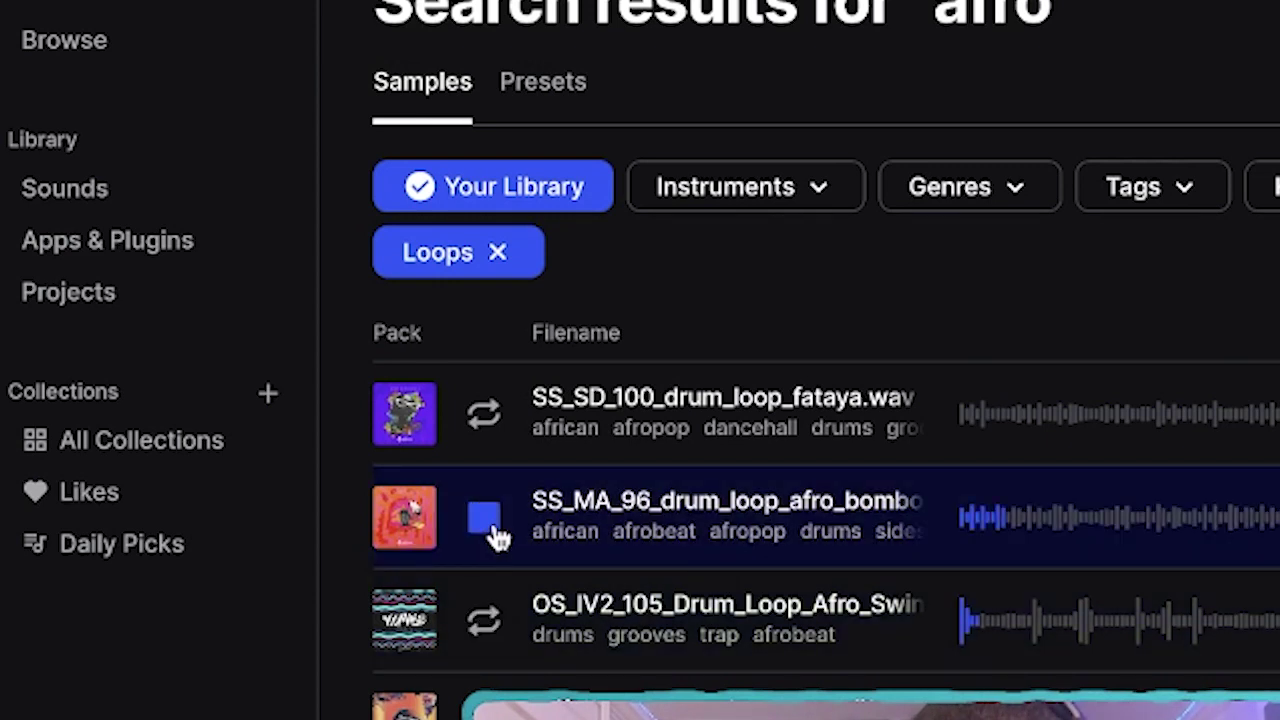
{"action": "key", "text": "Up"}
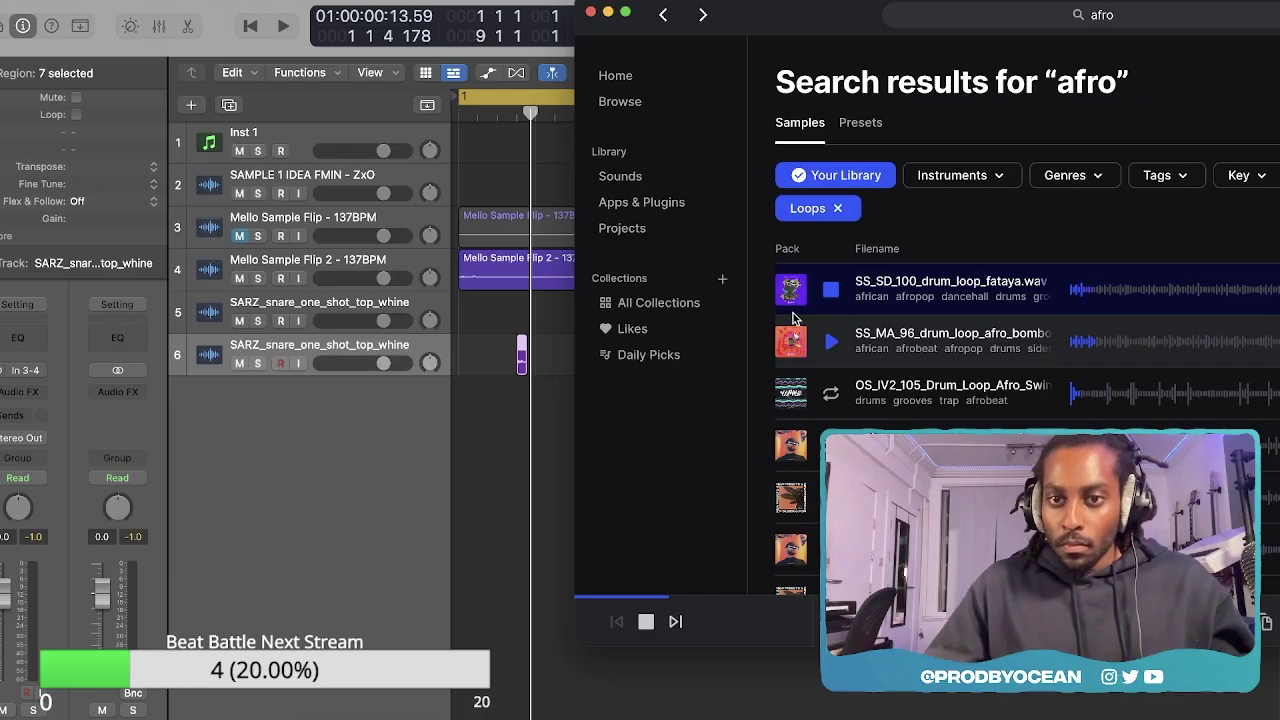
{"action": "left_click_drag", "start_coordinate": [790, 289], "coordinate": [476, 405]}
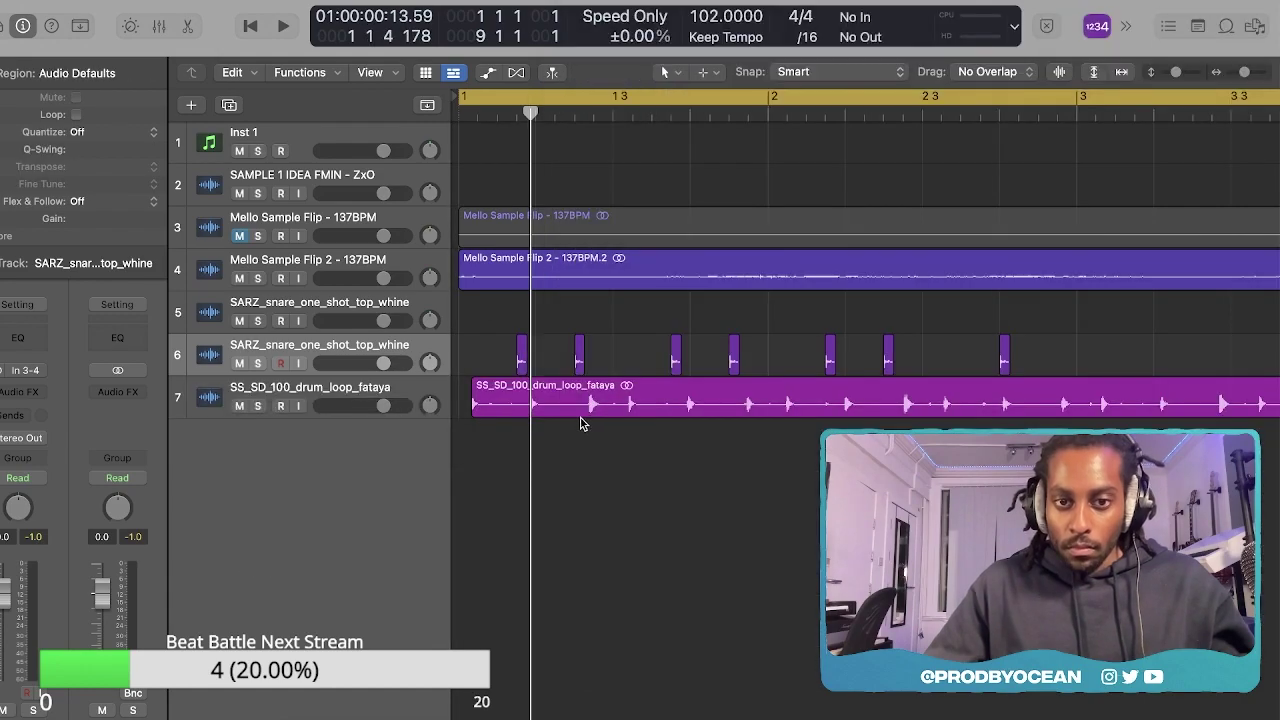
Move the last two snare hits to start at 2 3 4 1 and copy the whole two-track snare pattern into bar 3.
{"action": "left_click", "coordinate": [660, 361]}
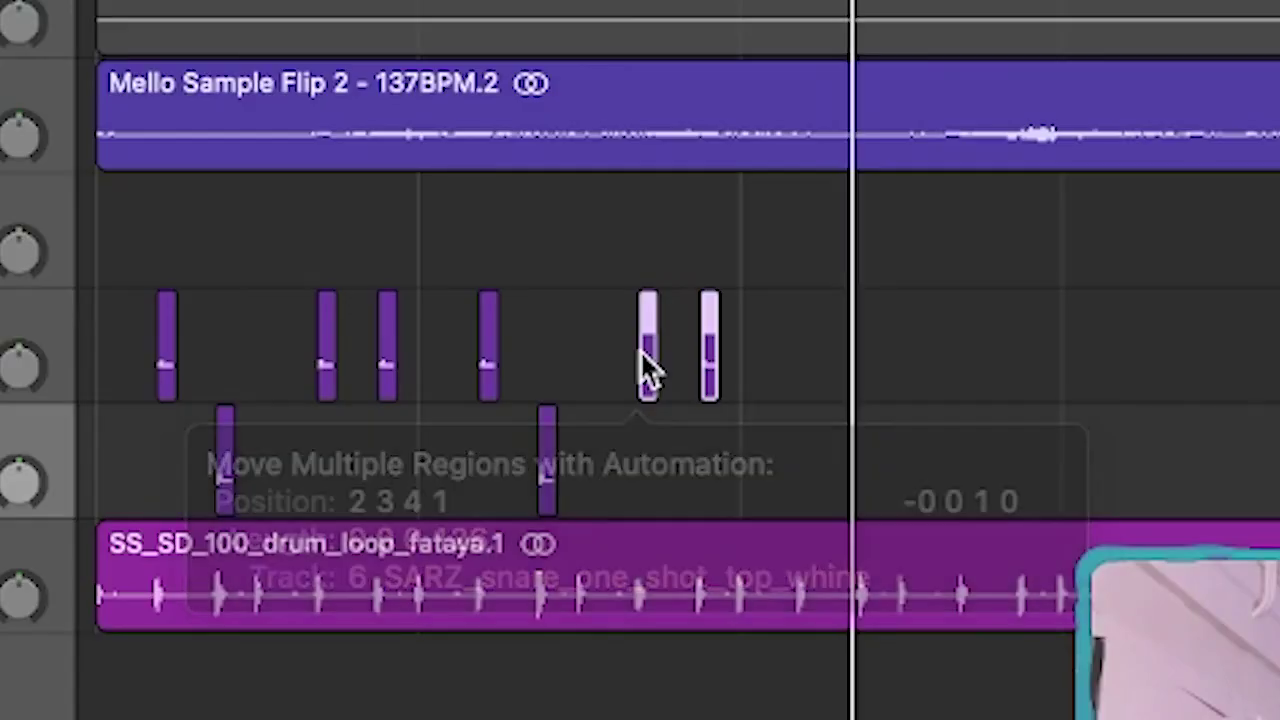
{"action": "key", "text": "space"}
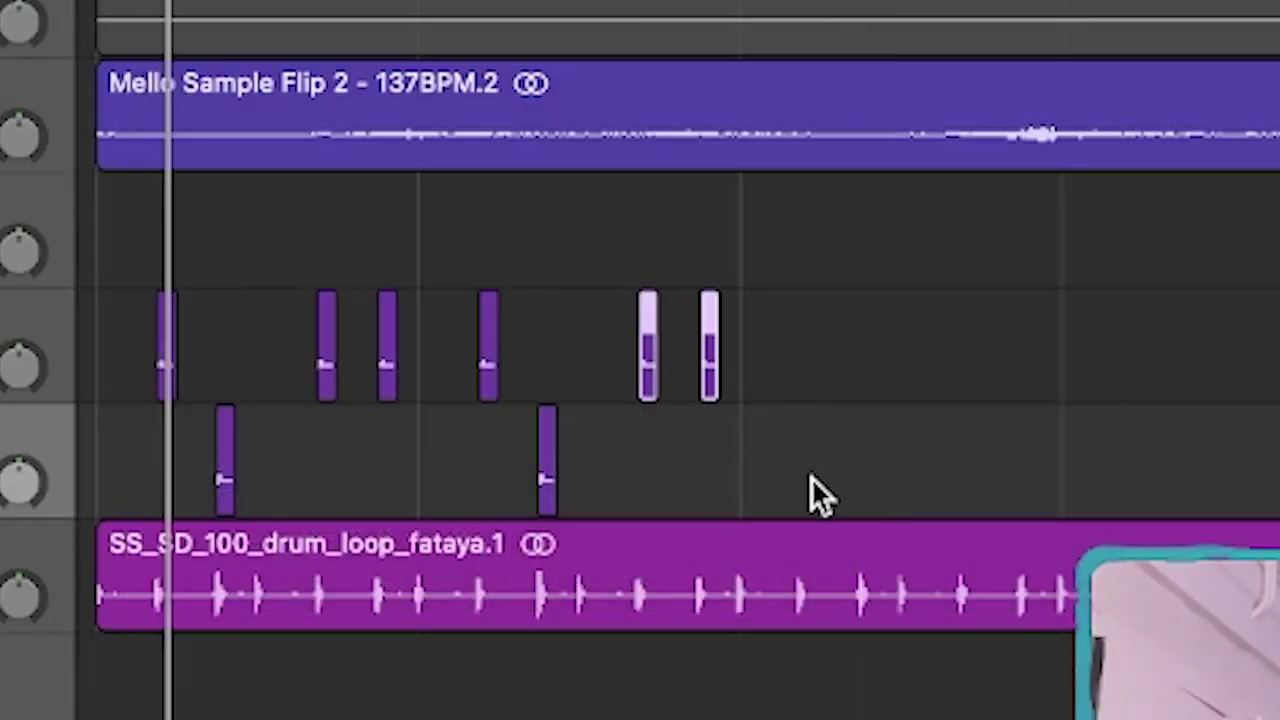
{"action": "left_click_drag", "start_coordinate": [703, 470], "coordinate": [131, 309]}
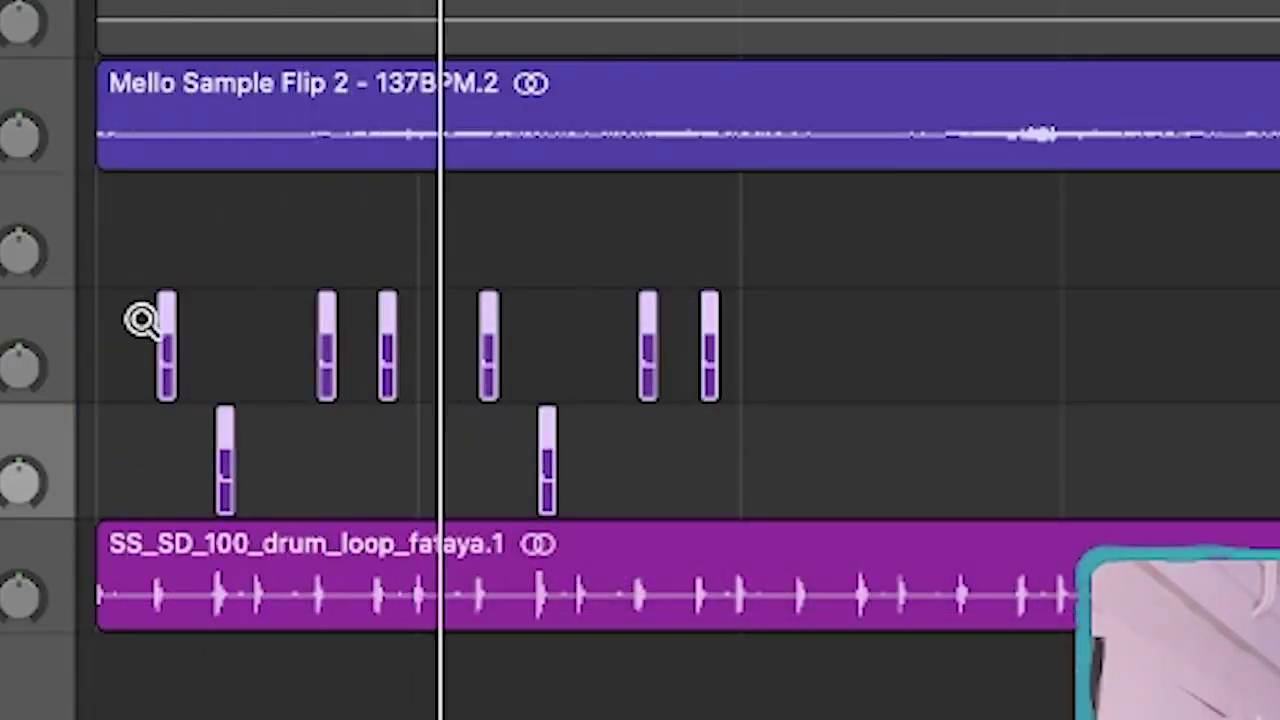
{"action": "left_click_drag", "start_coordinate": [172, 372], "coordinate": [846, 362]}
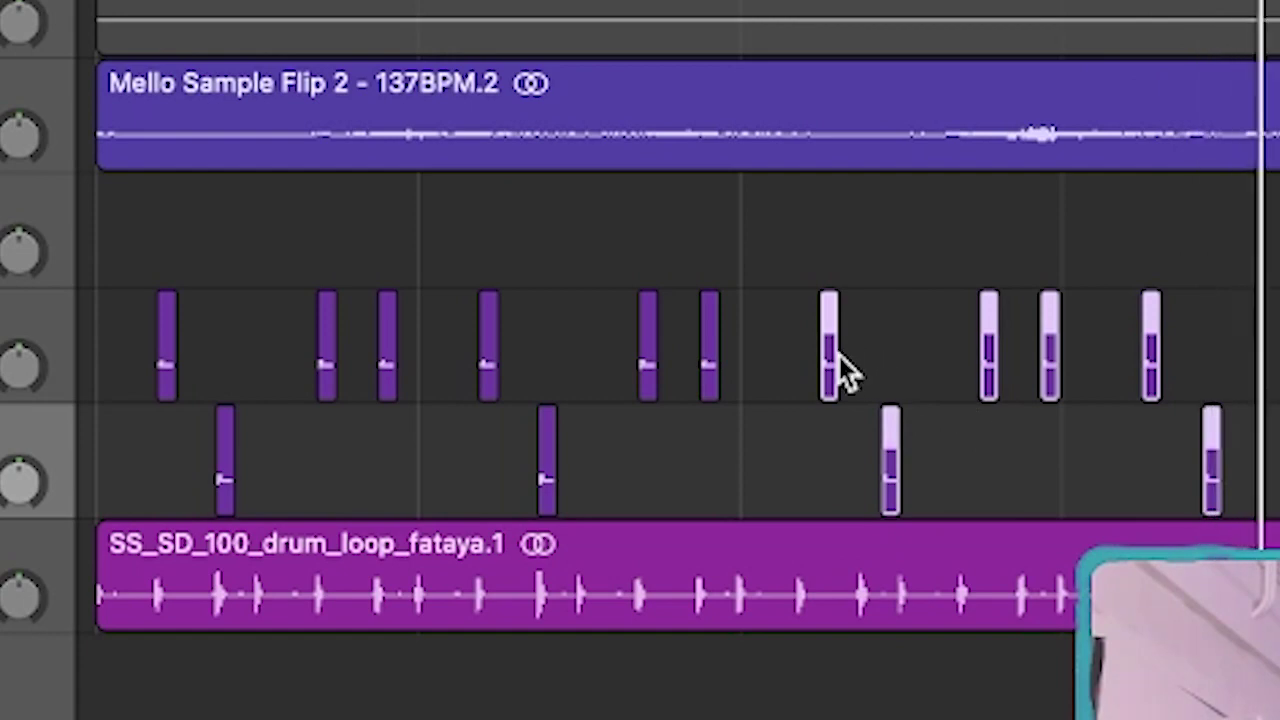
{"action": "left_click_drag", "start_coordinate": [820, 370], "coordinate": [789, 366]}
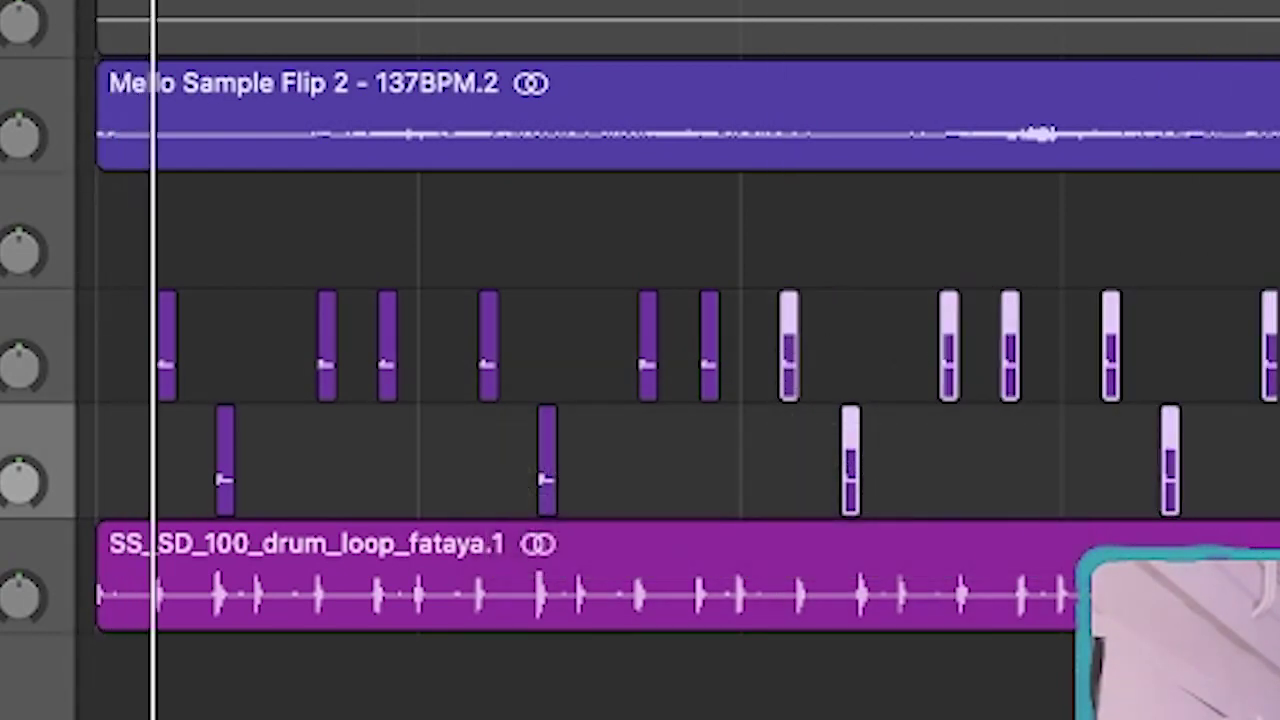
Set the Audio 7 track's volume to -11.6 dB and slightly lower the volume of snare track 6.
{"action": "left_click", "coordinate": [991, 650]}
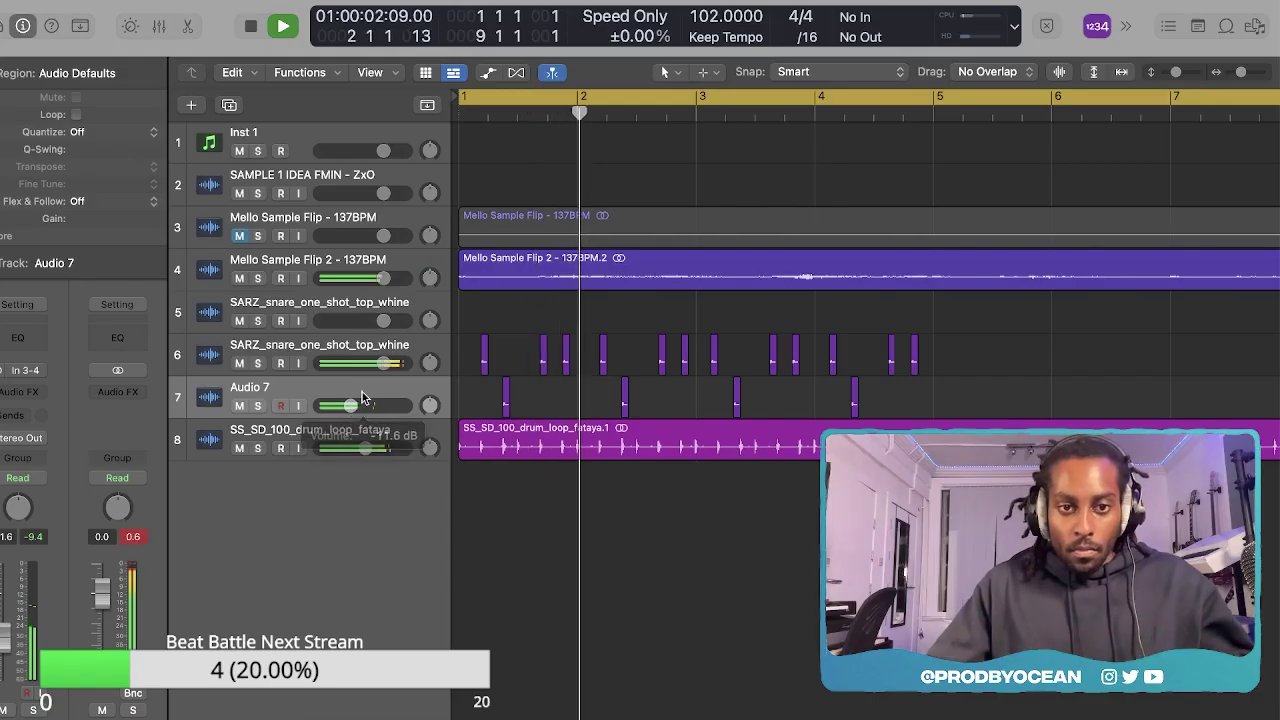
{"action": "left_click_drag", "start_coordinate": [383, 374], "coordinate": [363, 369]}
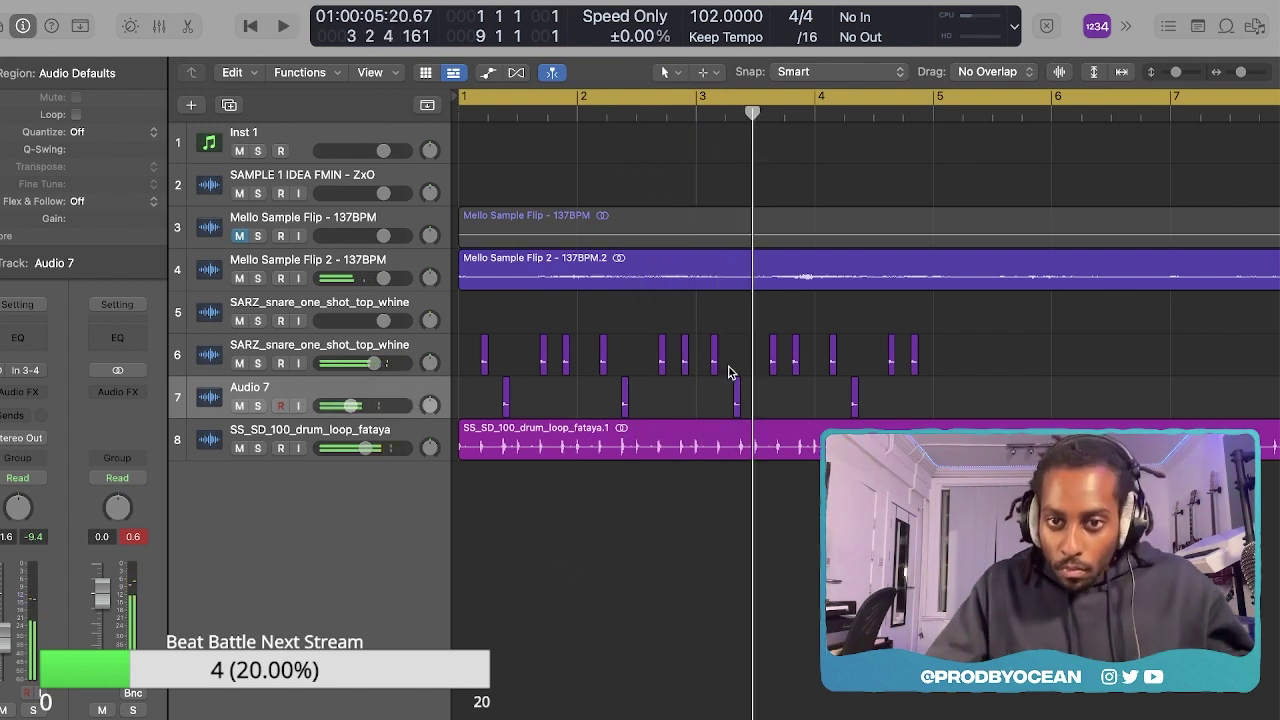
Select the eight copied snare regions from bar 3 onward and shift them one sixteenth note later, in line with the drum loop's hits.
{"action": "left_click_drag", "start_coordinate": [700, 321], "coordinate": [924, 408]}
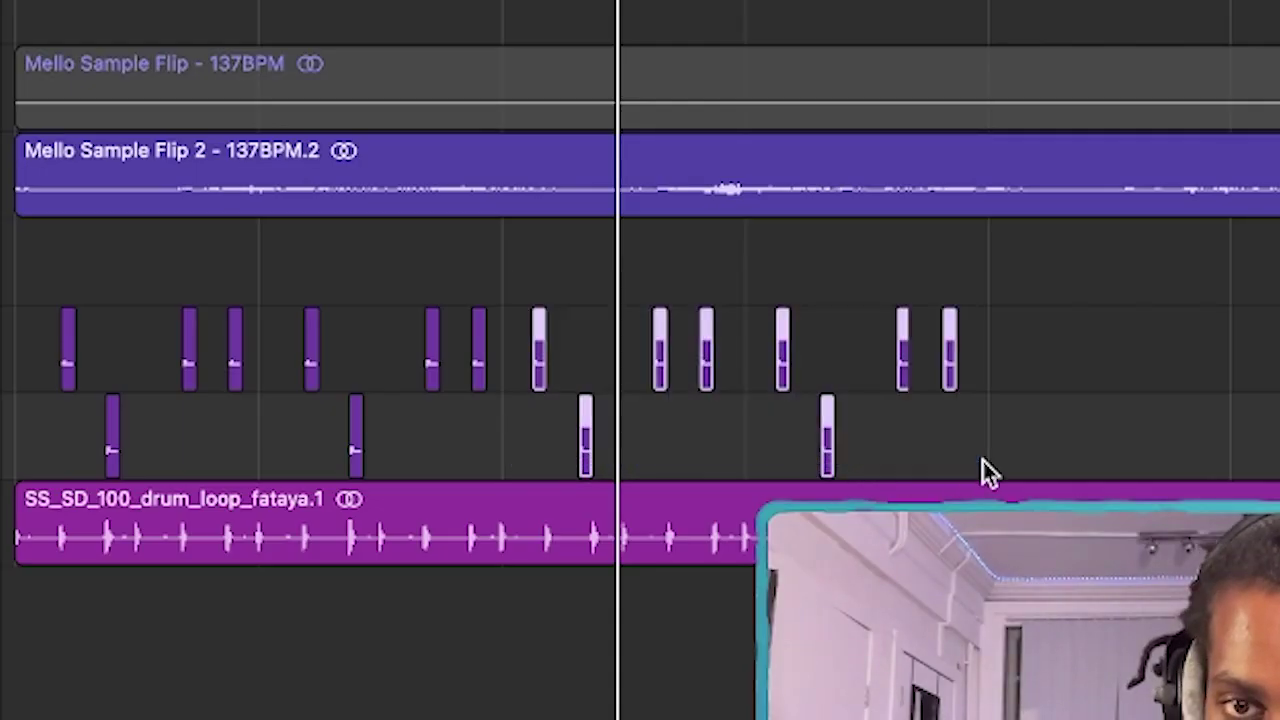
{"action": "key", "text": "super+Right"}
{"action": "key", "text": "super+Right"}
{"action": "key", "text": "super+Right"}
{"action": "key", "text": "super+Right"}
{"action": "key", "text": "super+Right"}
{"action": "key", "text": "super+Right"}
{"action": "scroll", "coordinate": [543, 366], "scroll_direction": "right", "scroll_amount": 15}
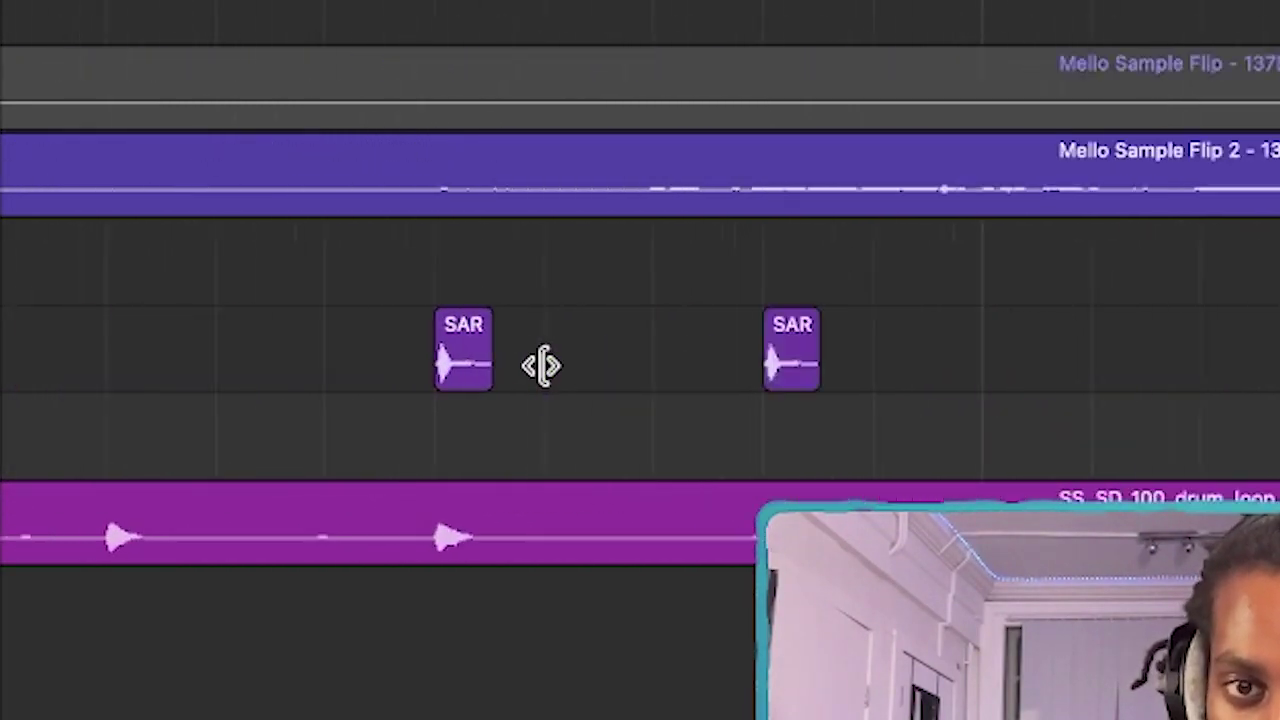
{"action": "scroll", "coordinate": [795, 401], "scroll_direction": "right", "scroll_amount": 15}
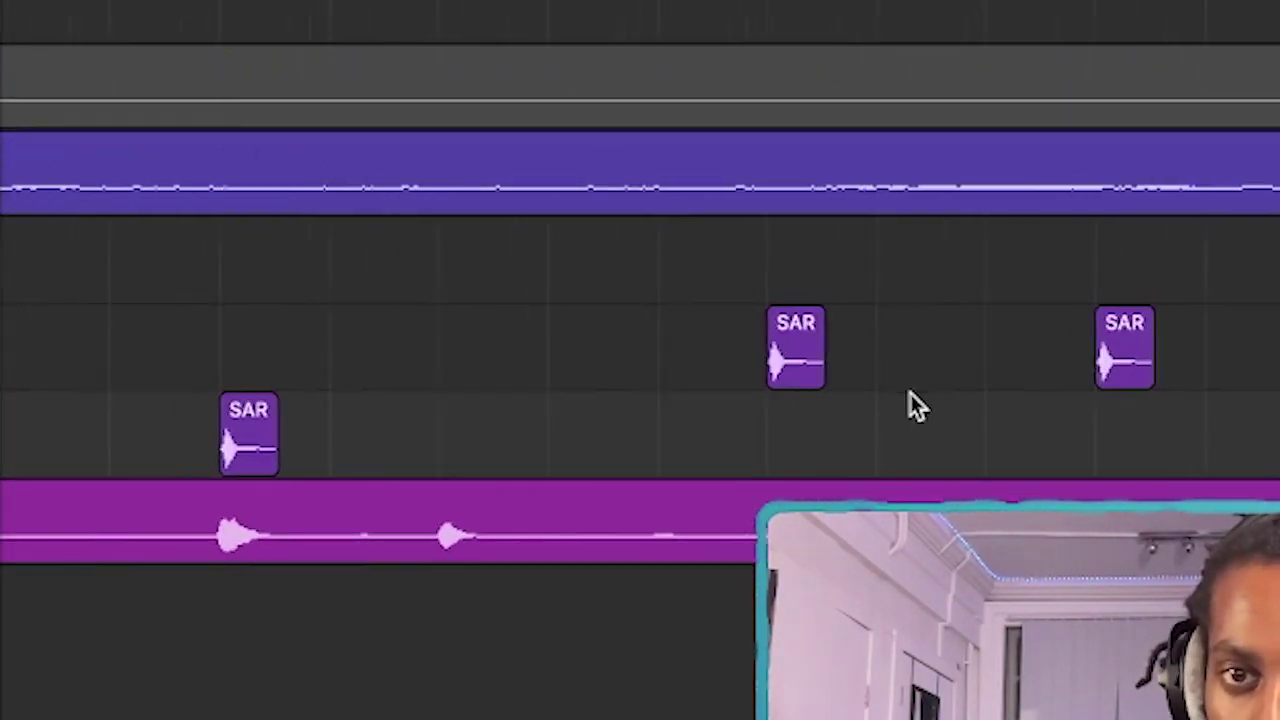
{"action": "key", "text": "super+Left"}
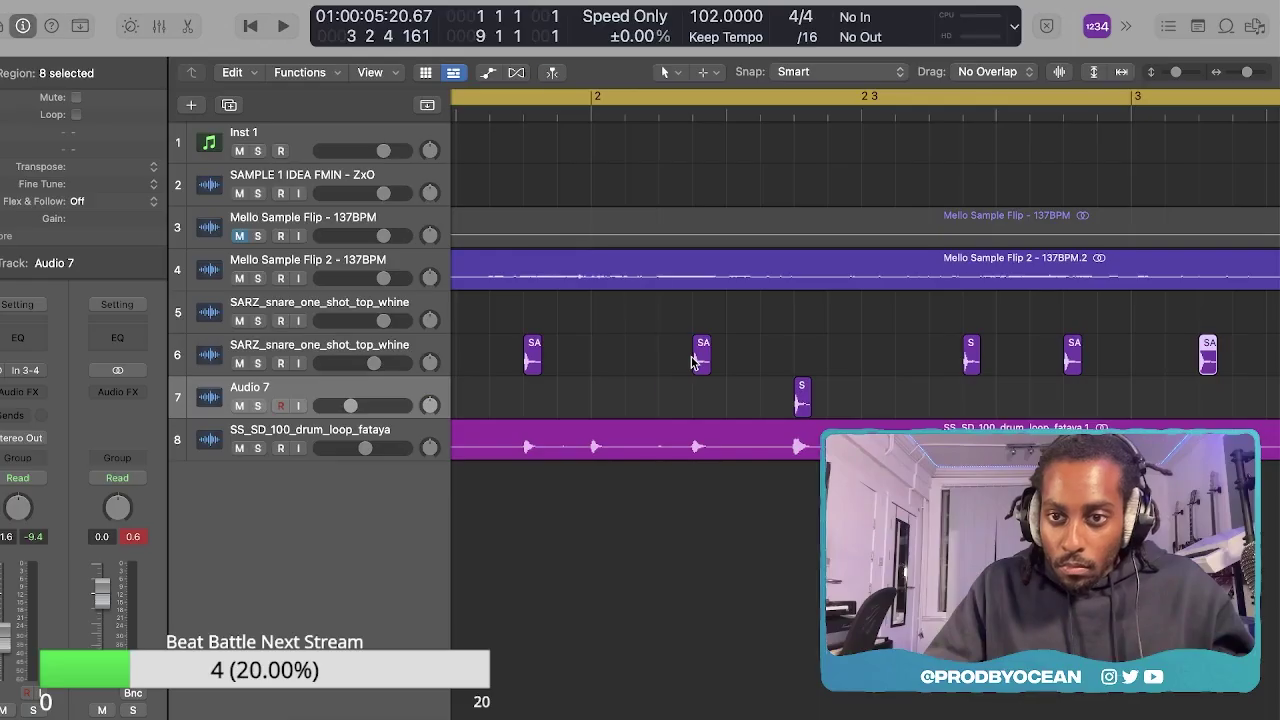
{"action": "key", "text": "space"}
{"action": "key", "text": "super+Left"}
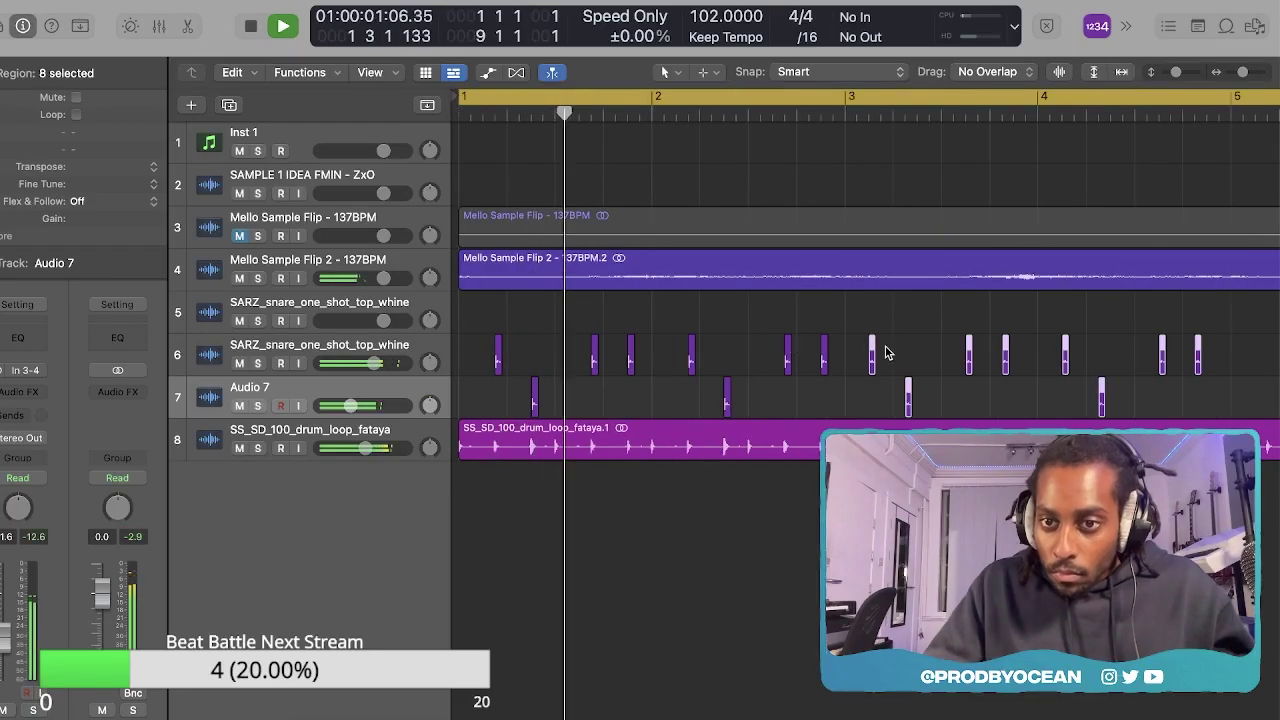
{"action": "key", "text": "super+Right"}
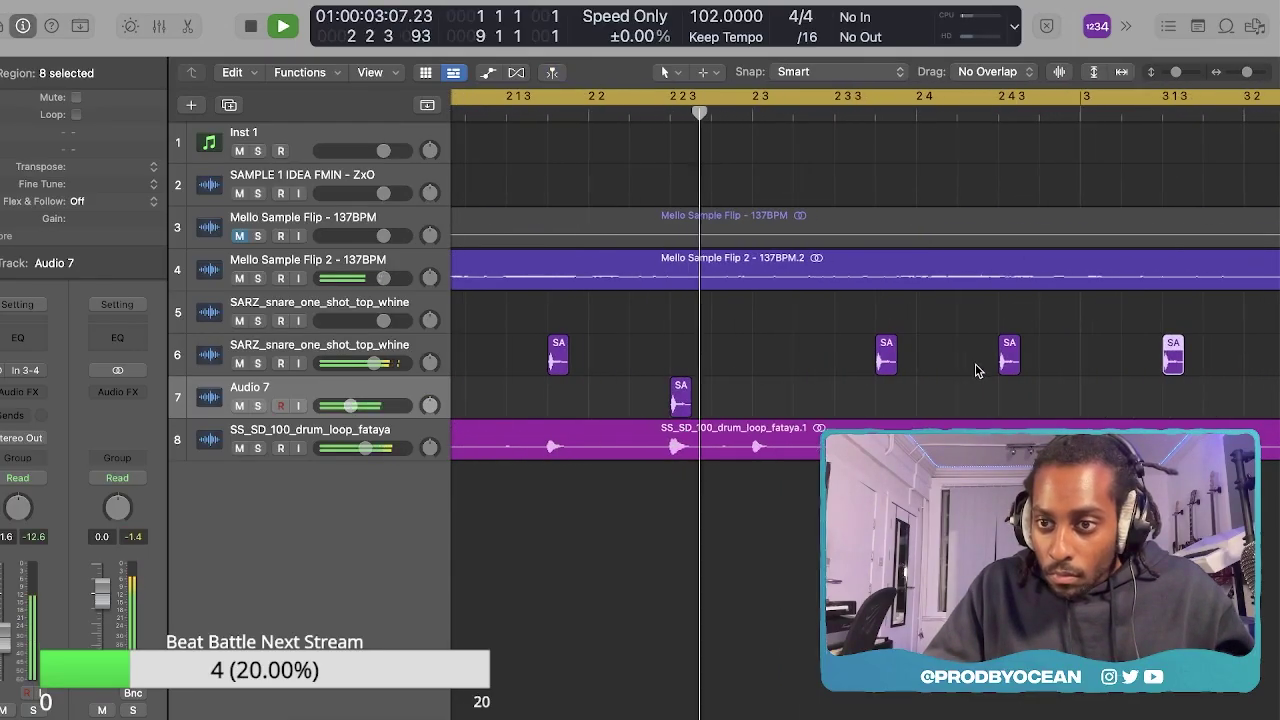
{"action": "key", "text": "super+Left"}
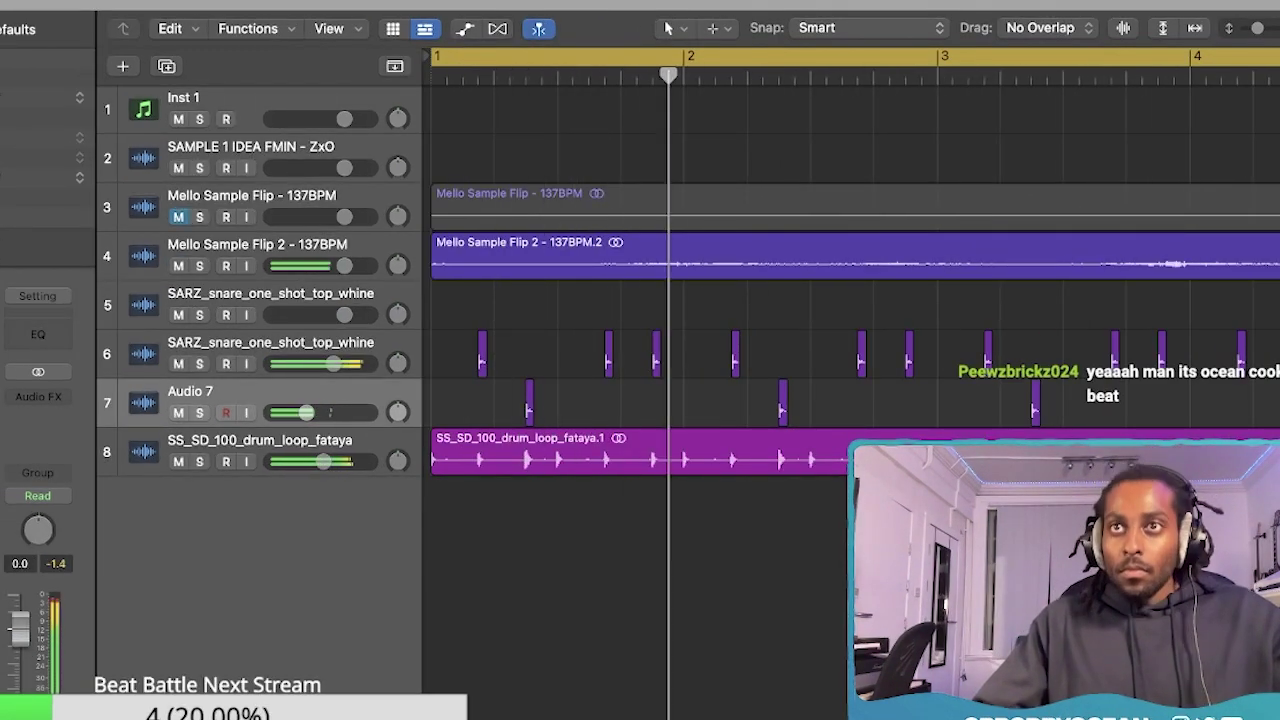
Switch to the sample library, remove the Loops filter from the afro search, and audition SS_SD_rim_clucka.wav and ap_maracas_hit.wav.
{"action": "key", "text": "super+Tab"}
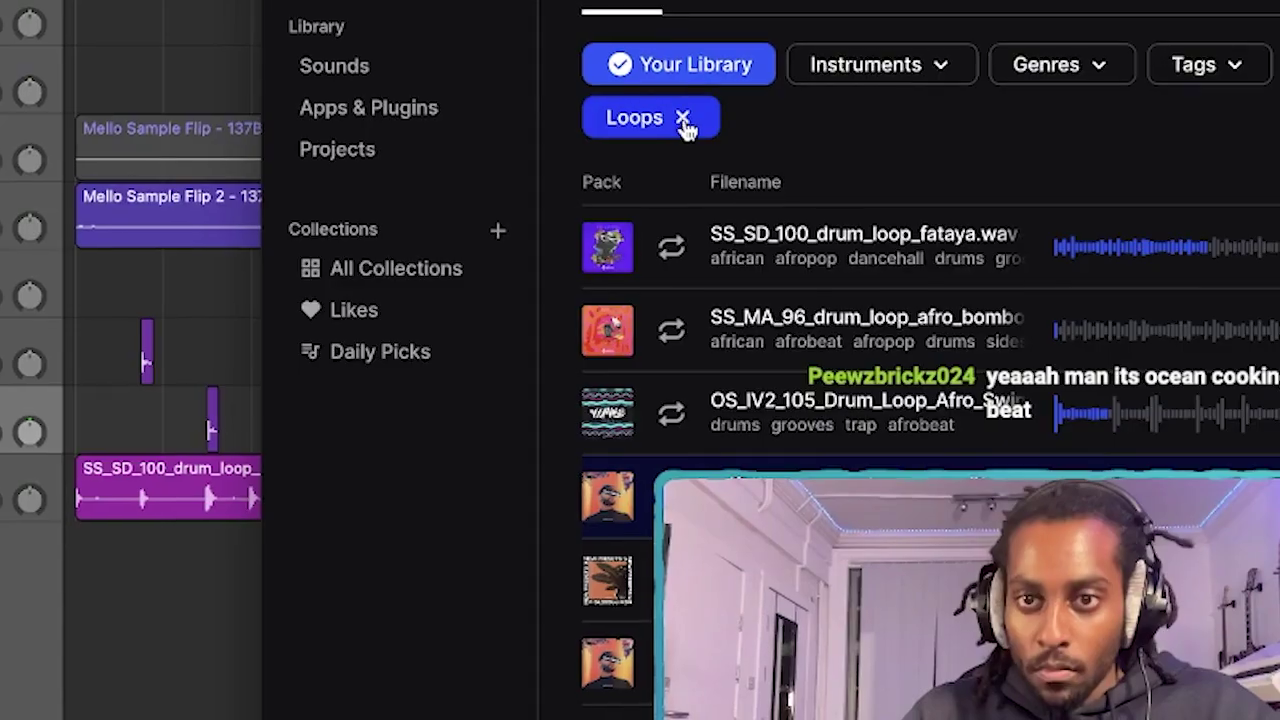
{"action": "left_click", "coordinate": [868, 185]}
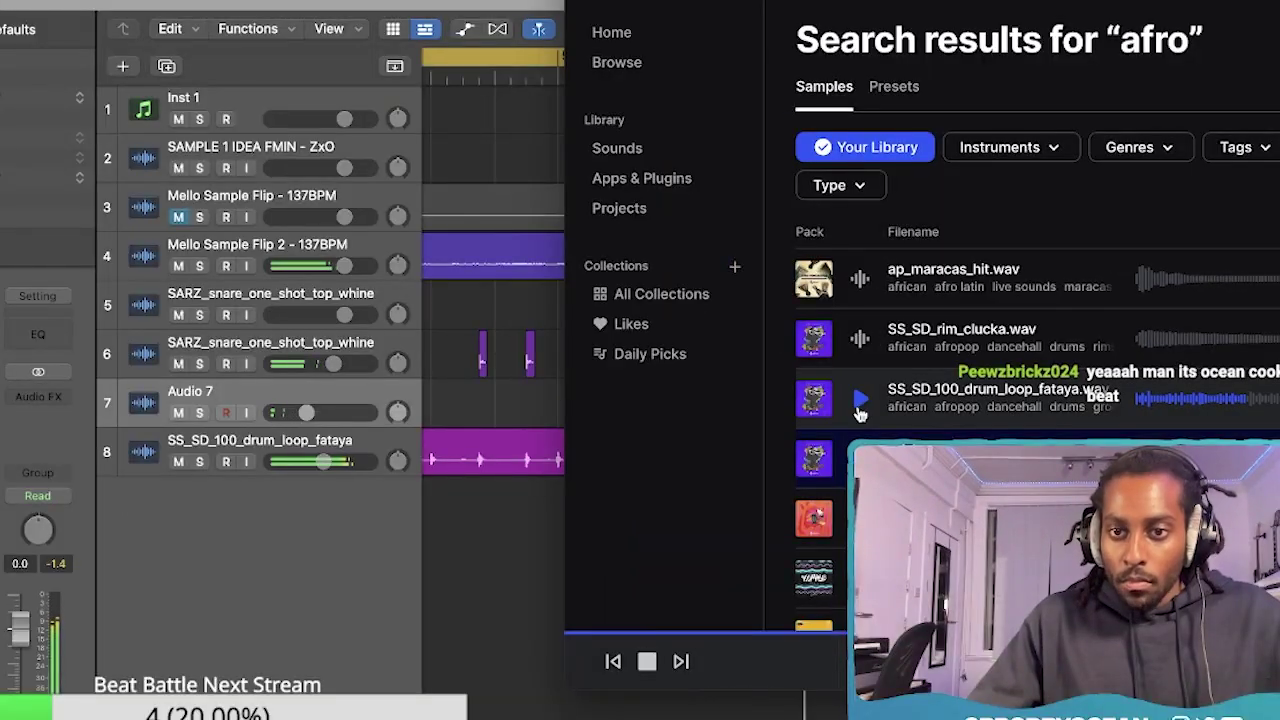
{"action": "left_click", "coordinate": [730, 410]}
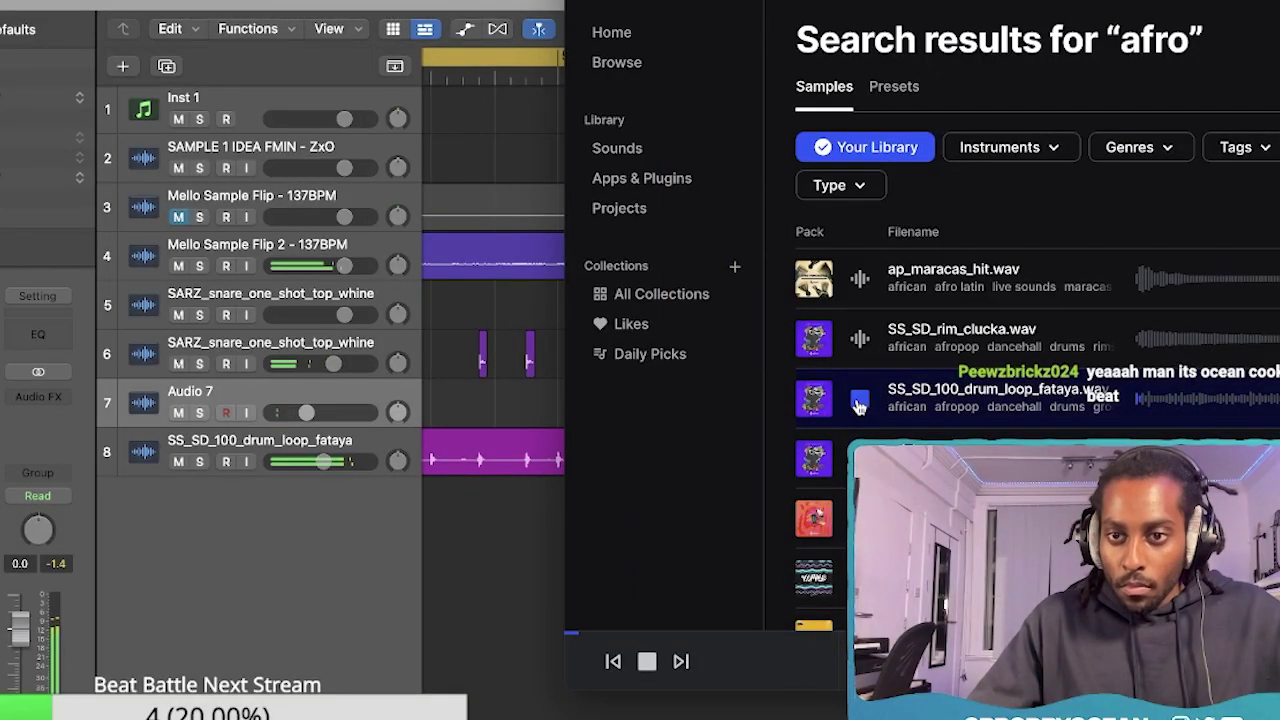
{"action": "left_click", "coordinate": [859, 340]}
{"action": "key", "text": "Up"}
{"action": "key", "text": "Down"}
{"action": "key", "text": "Up"}
{"action": "key", "text": "Down"}
{"action": "key", "text": "Up"}
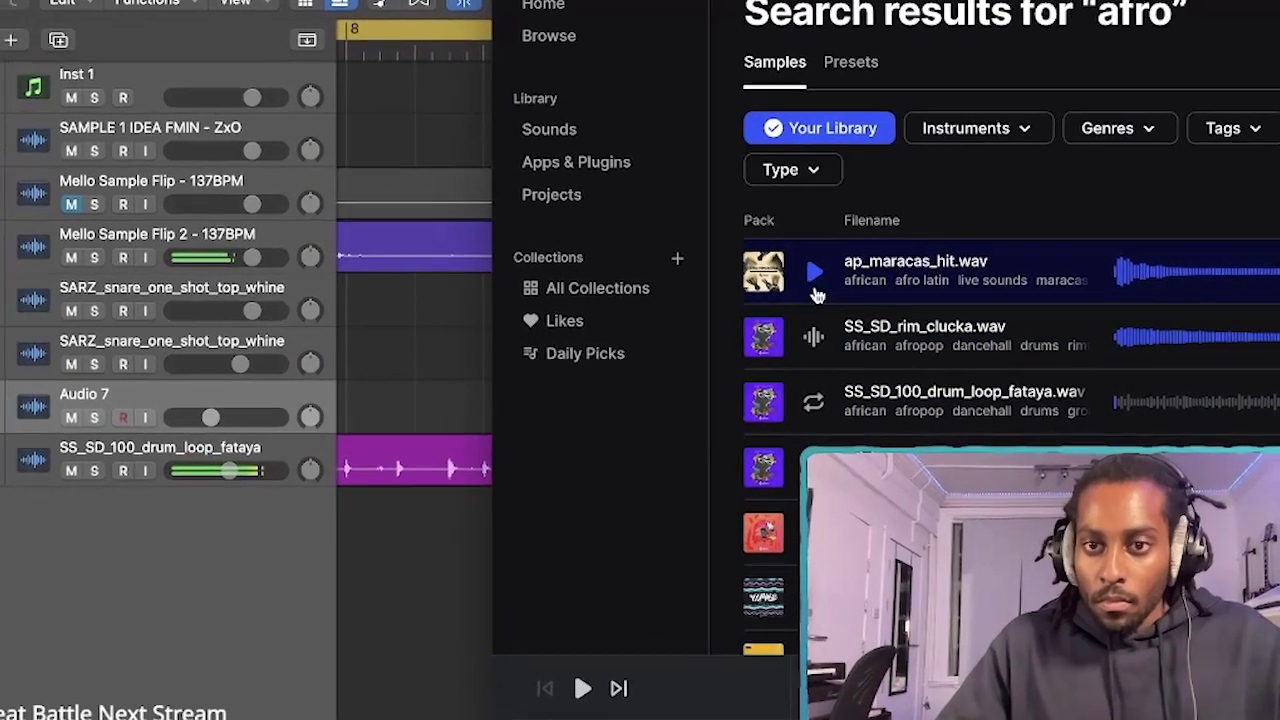
Import ap_maracas_hit.wav onto a new track below the drum loop, lower the track's volume and play it from the start.
{"action": "left_click", "coordinate": [840, 281]}
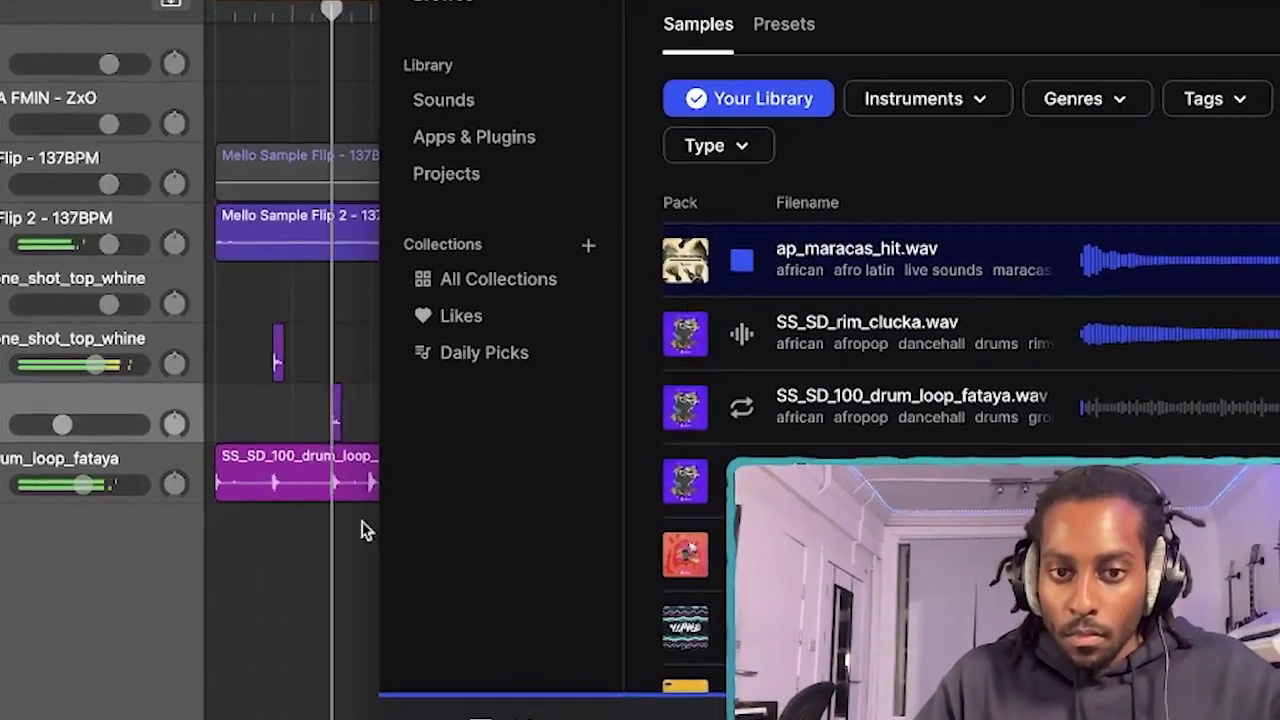
{"action": "left_click_drag", "start_coordinate": [362, 522], "coordinate": [229, 571]}
{"action": "left_click", "coordinate": [256, 574]}
{"action": "left_click_drag", "start_coordinate": [120, 578], "coordinate": [103, 582]}
{"action": "key", "text": "Return"}
{"action": "key", "text": "space"}
Copy the maracas hit along bar 1, lining up the third hit with the Audio 7 snare and moving the last one further along.
{"action": "left_click_drag", "start_coordinate": [55, 582], "coordinate": [130, 583]}
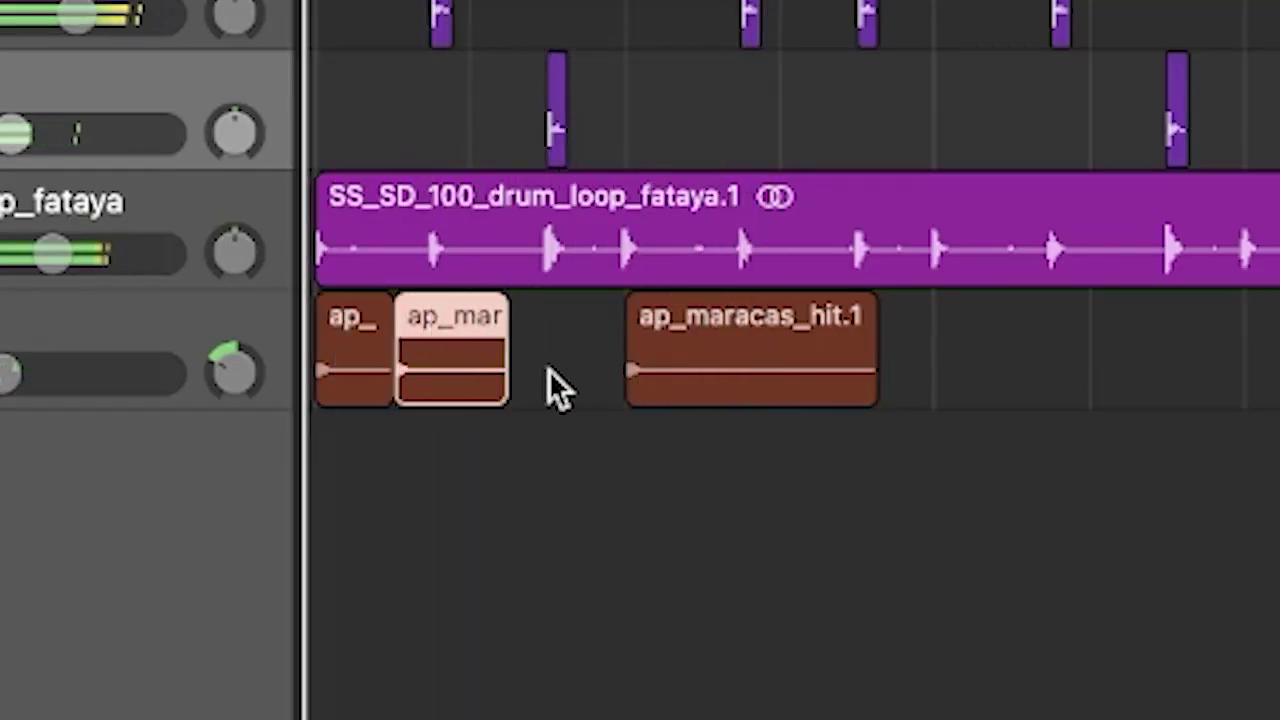
{"action": "left_click_drag", "start_coordinate": [456, 365], "coordinate": [571, 360]}
{"action": "left_click_drag", "start_coordinate": [687, 365], "coordinate": [955, 365]}
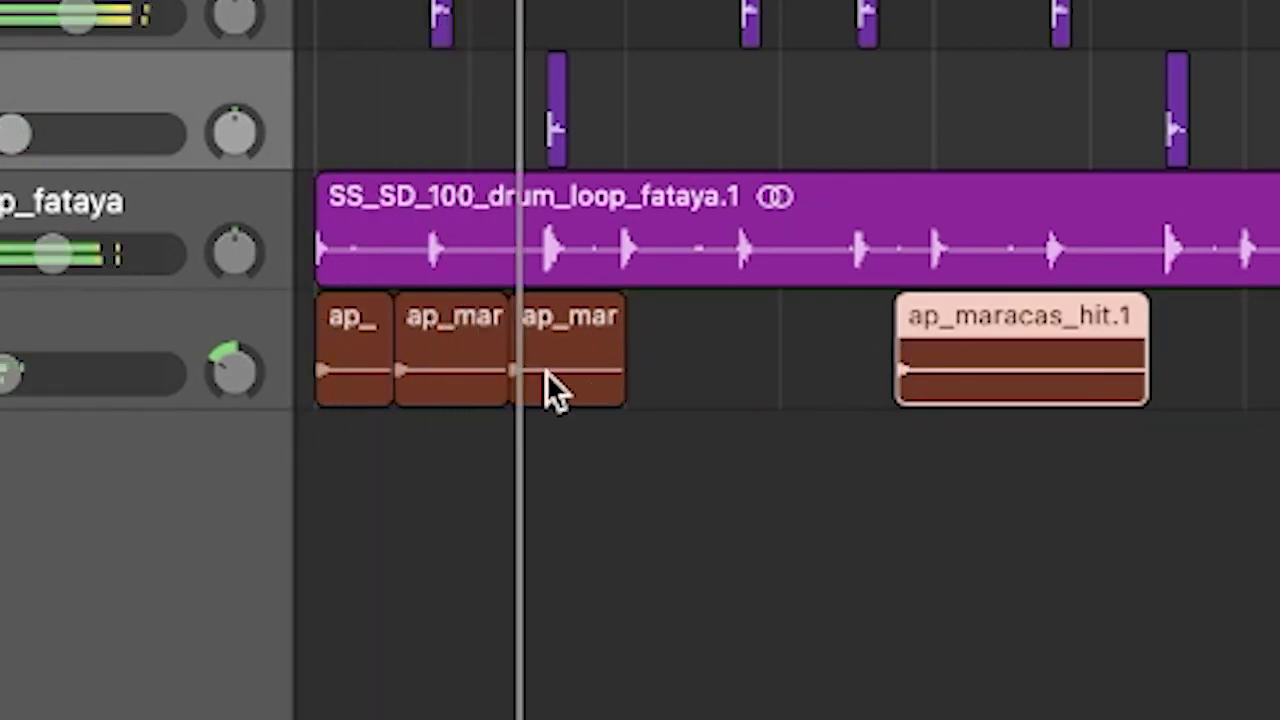
{"action": "left_click_drag", "start_coordinate": [557, 380], "coordinate": [600, 366]}
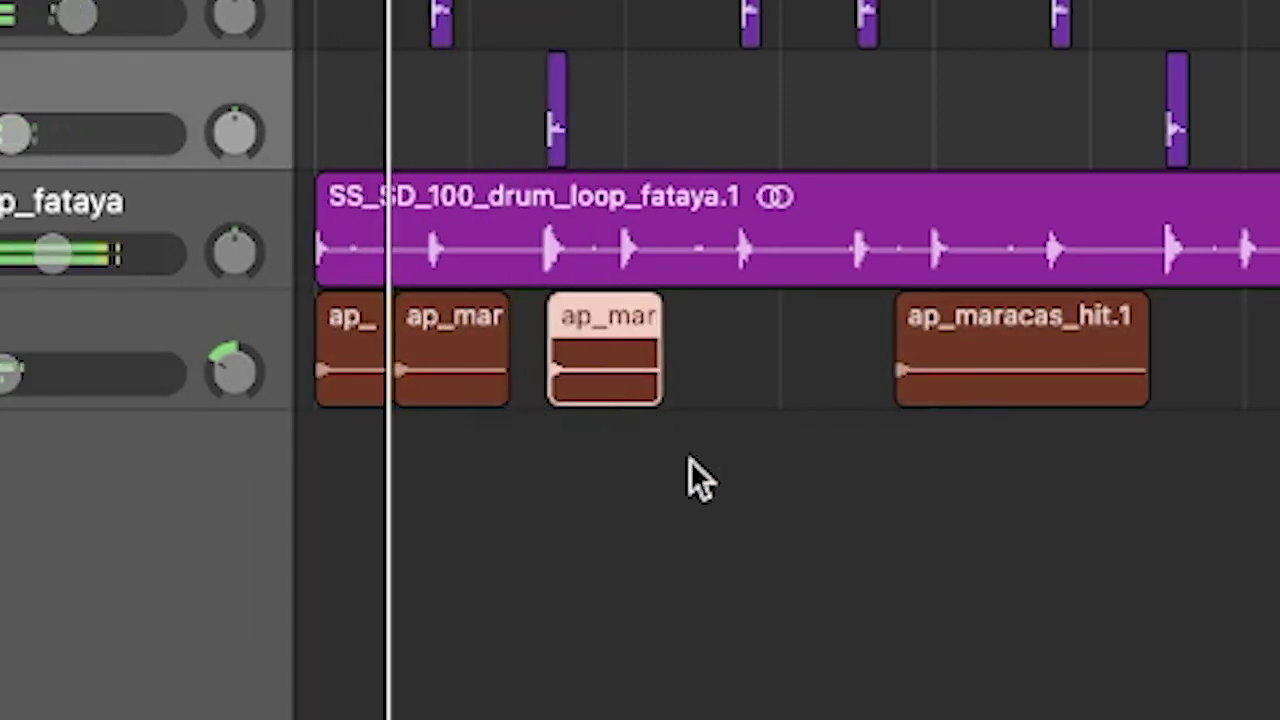
{"action": "left_click", "coordinate": [689, 468]}
Fill in the gap after the third maracas hit, check the rhythm in playback and shift the last hit slightly later.
{"action": "left_click_drag", "start_coordinate": [989, 360], "coordinate": [760, 360]}
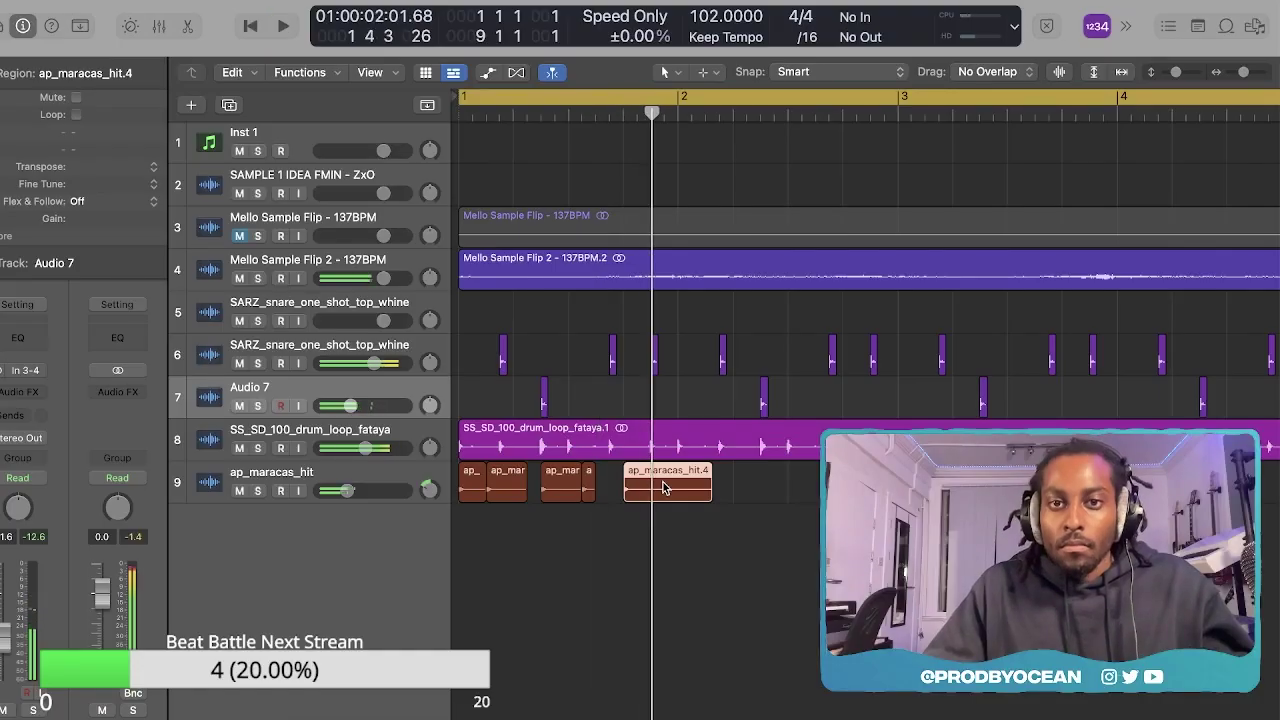
{"action": "key", "text": "space"}
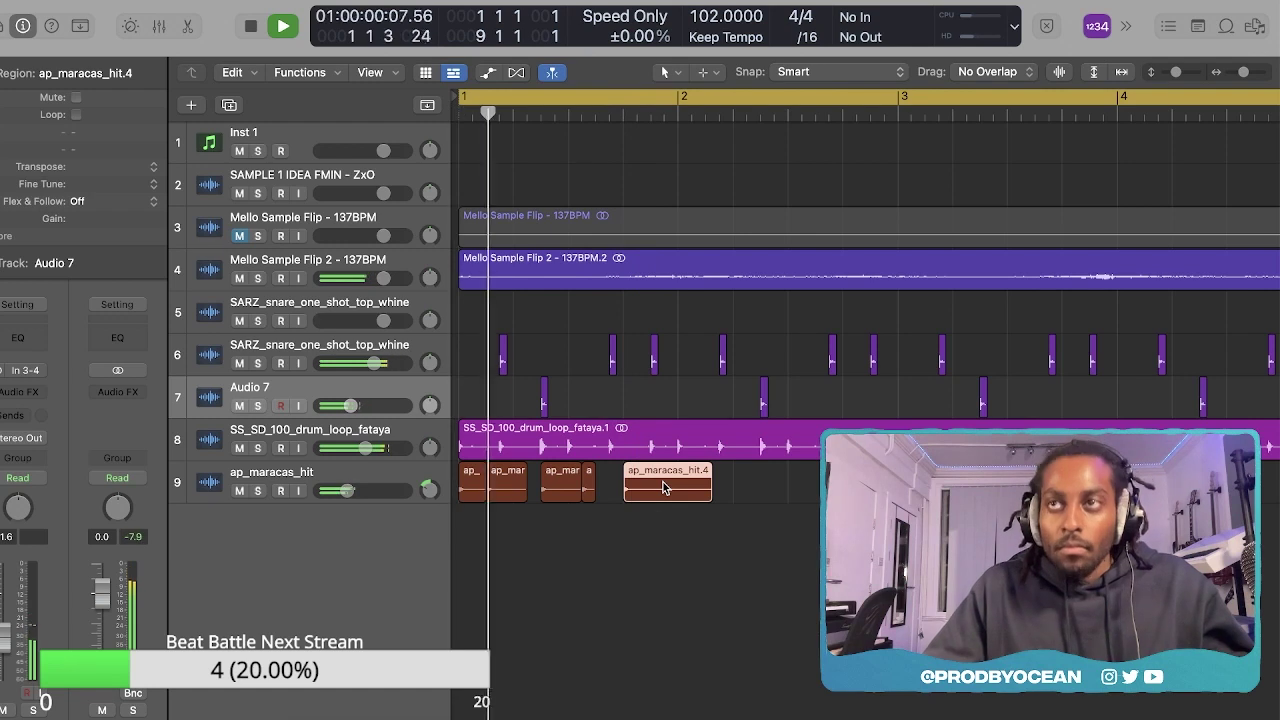
{"action": "key", "text": "space"}
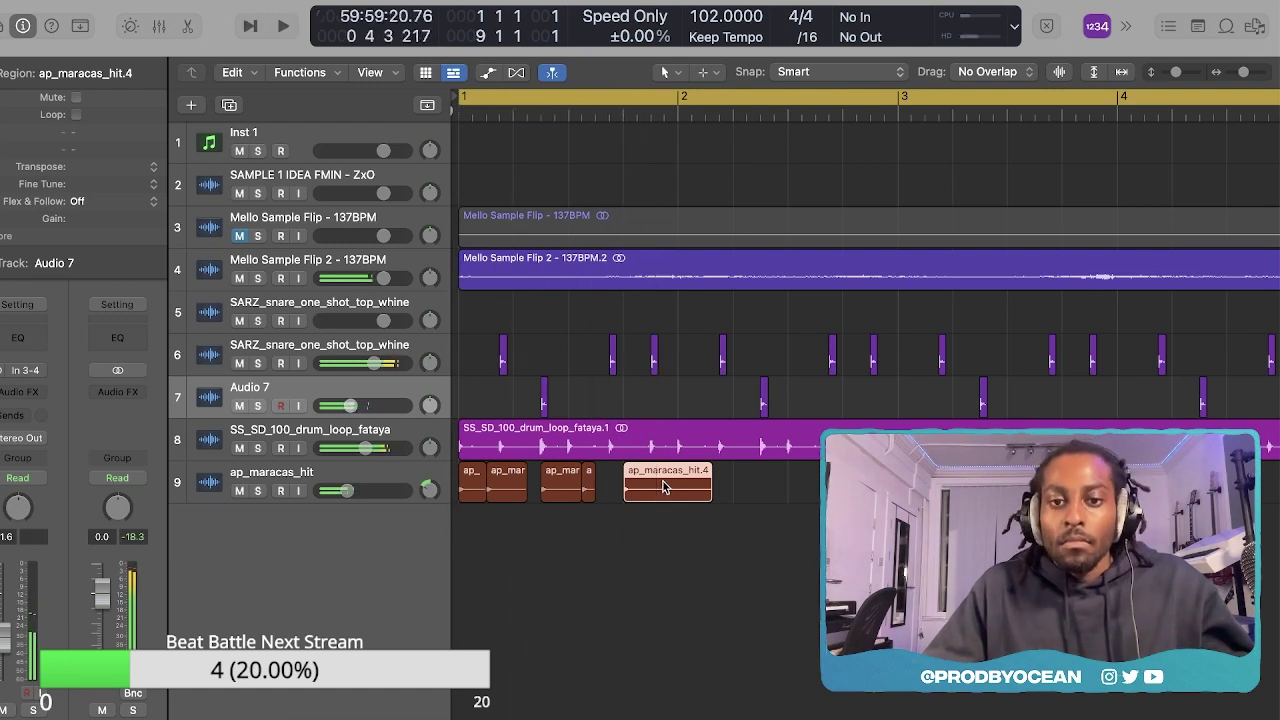
{"action": "left_click_drag", "start_coordinate": [661, 487], "coordinate": [677, 487]}
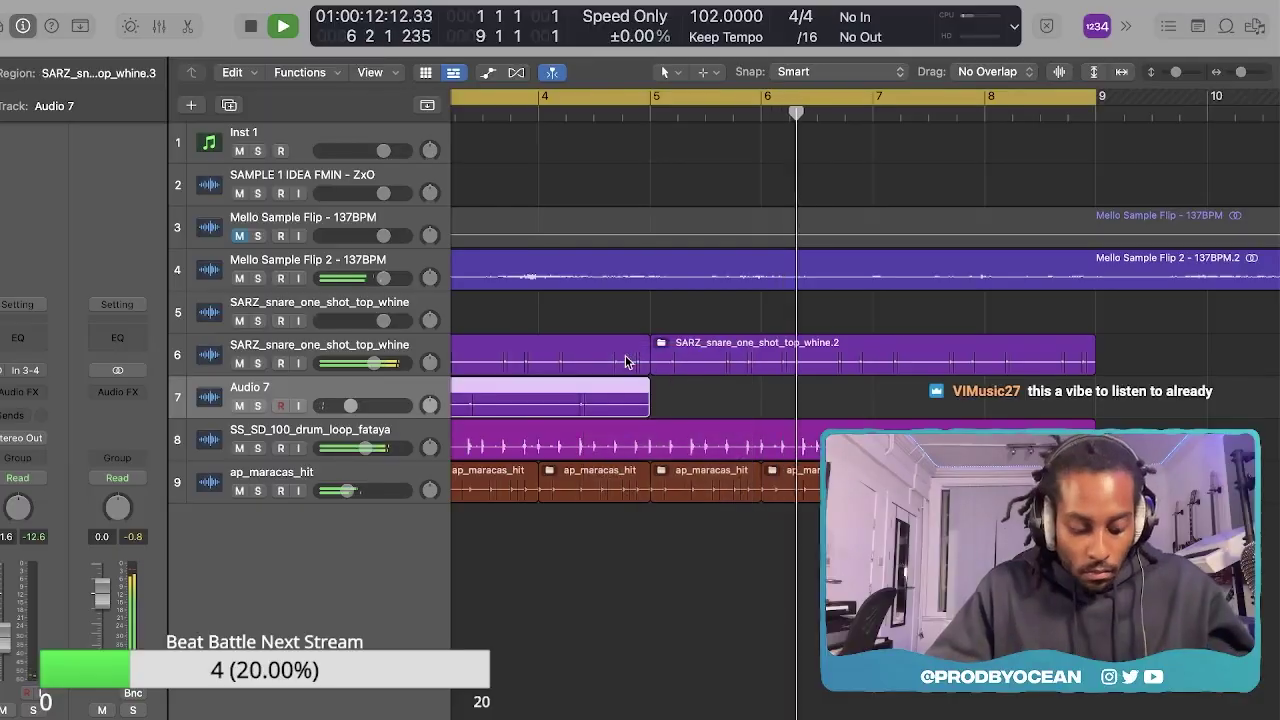
Delete the empty SARZ_snare_one_shot_top_whine track above the snare track that holds the regions.
{"action": "scroll", "coordinate": [530, 472], "scroll_direction": "down", "scroll_amount": 10}
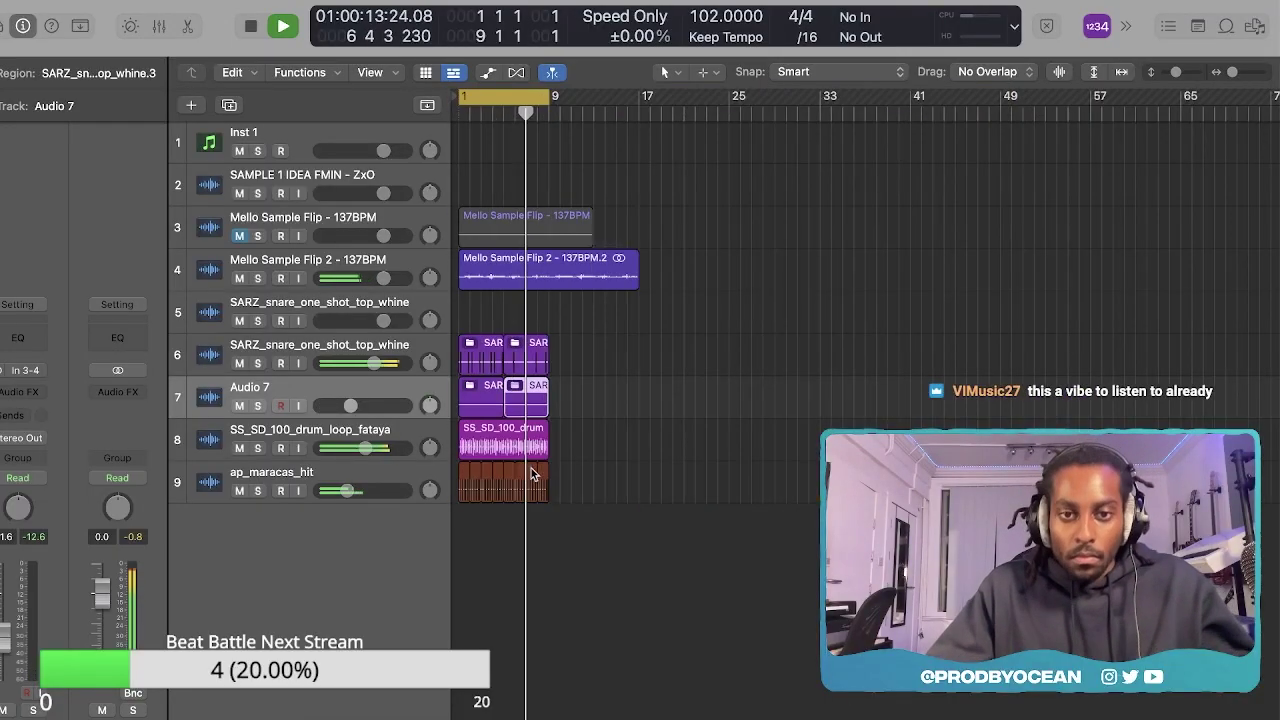
{"action": "left_click", "coordinate": [630, 452]}
{"action": "scroll", "coordinate": [630, 450], "scroll_direction": "up", "scroll_amount": 5}
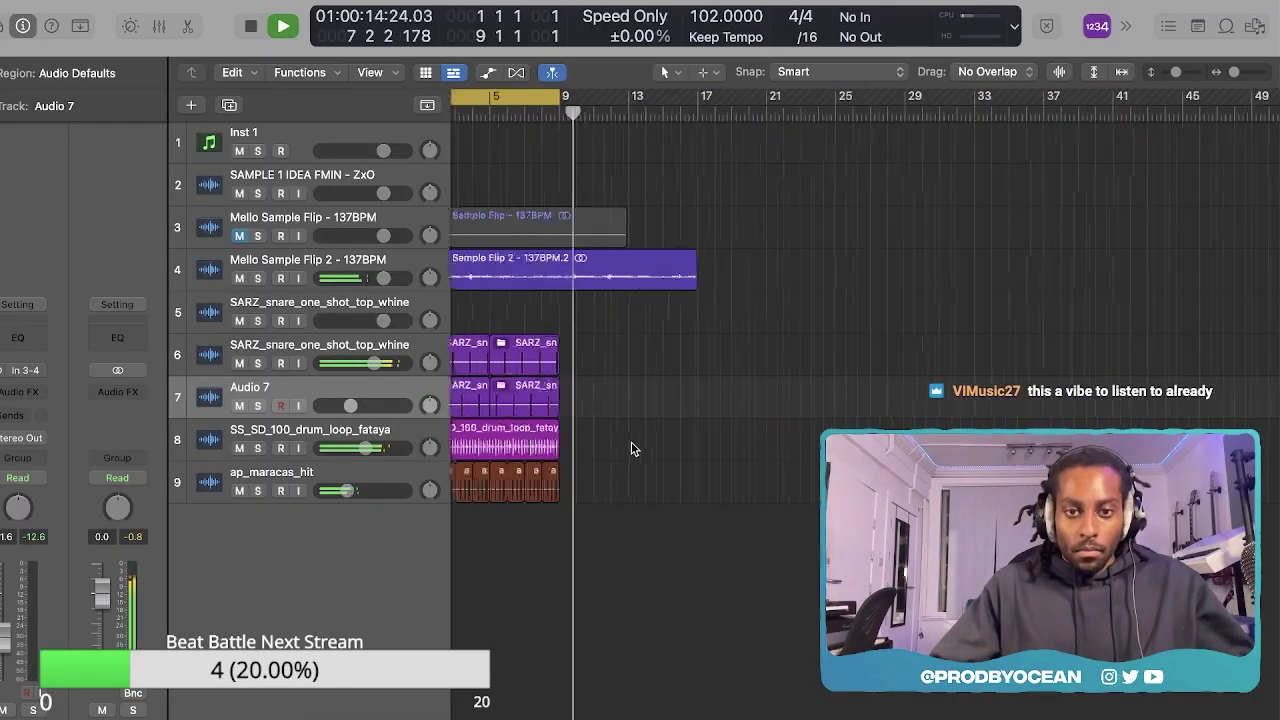
{"action": "left_click", "coordinate": [215, 316]}
{"action": "key", "text": "super+BackSpace"}
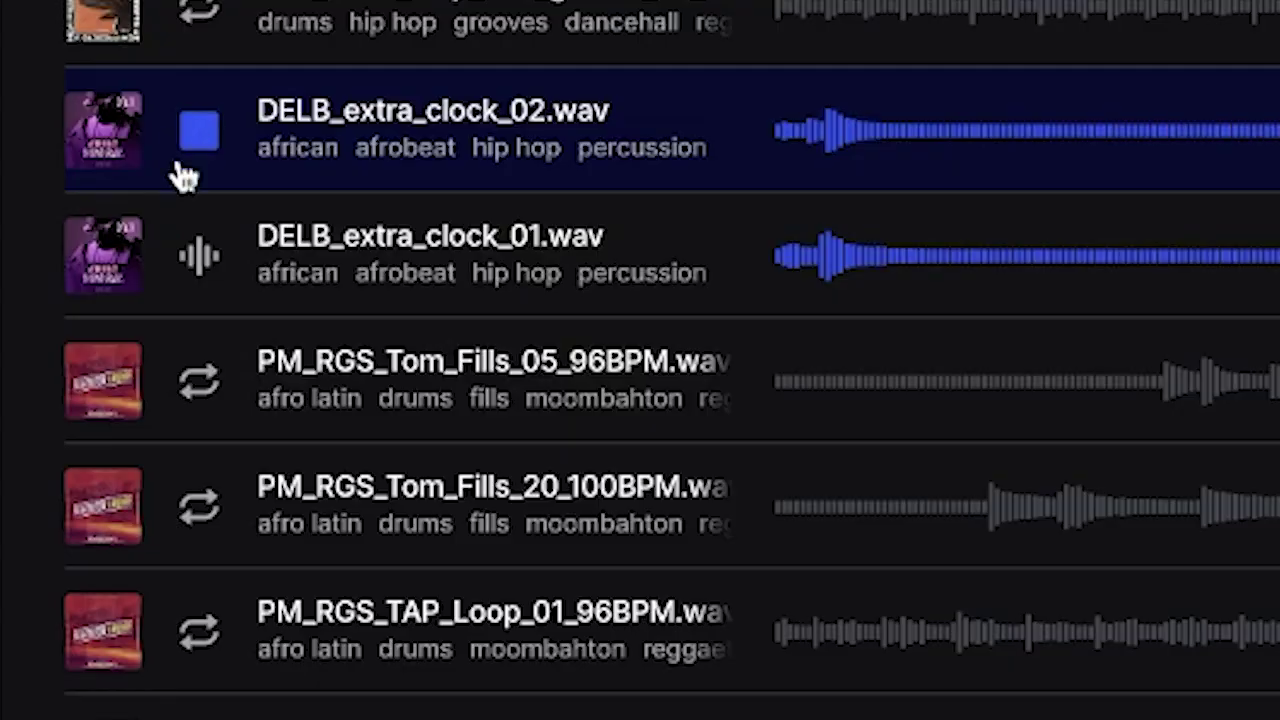
Audition and compare DELB_extra_clock_01.wav and DELB_extra_clock_02.wav in the afro sample results.
{"action": "left_click", "coordinate": [196, 256]}
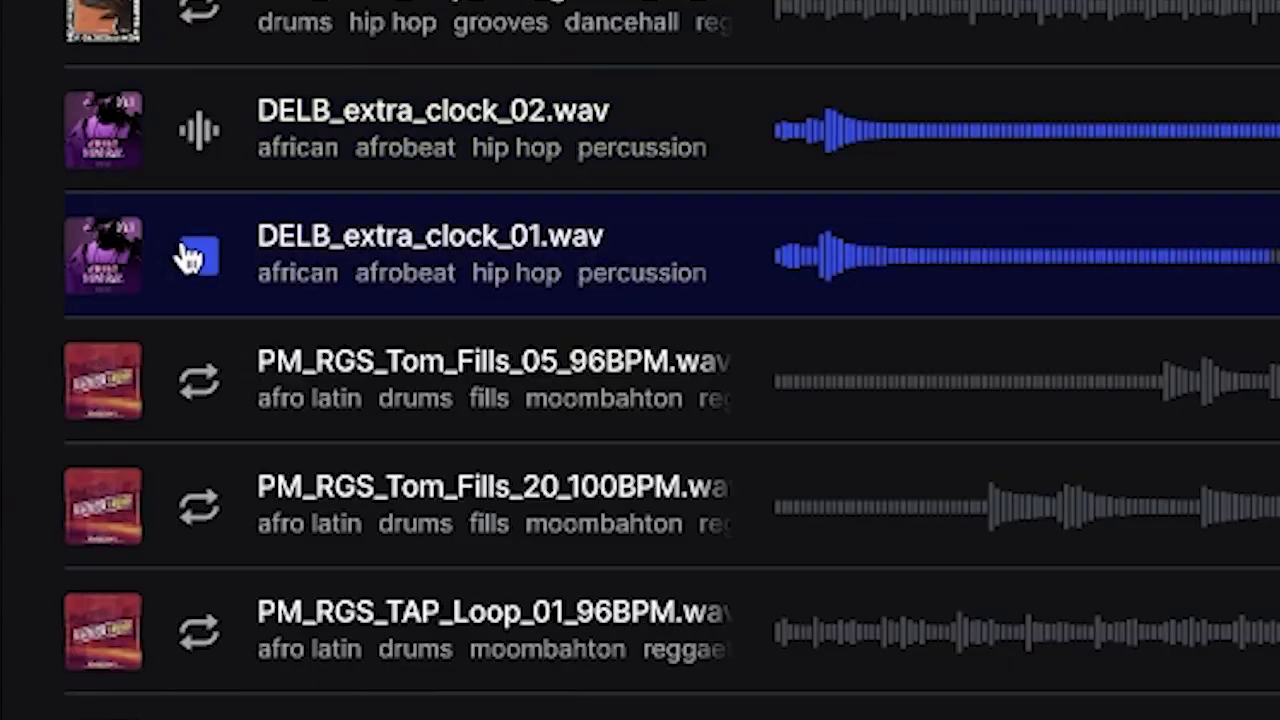
{"action": "left_click", "coordinate": [203, 135]}
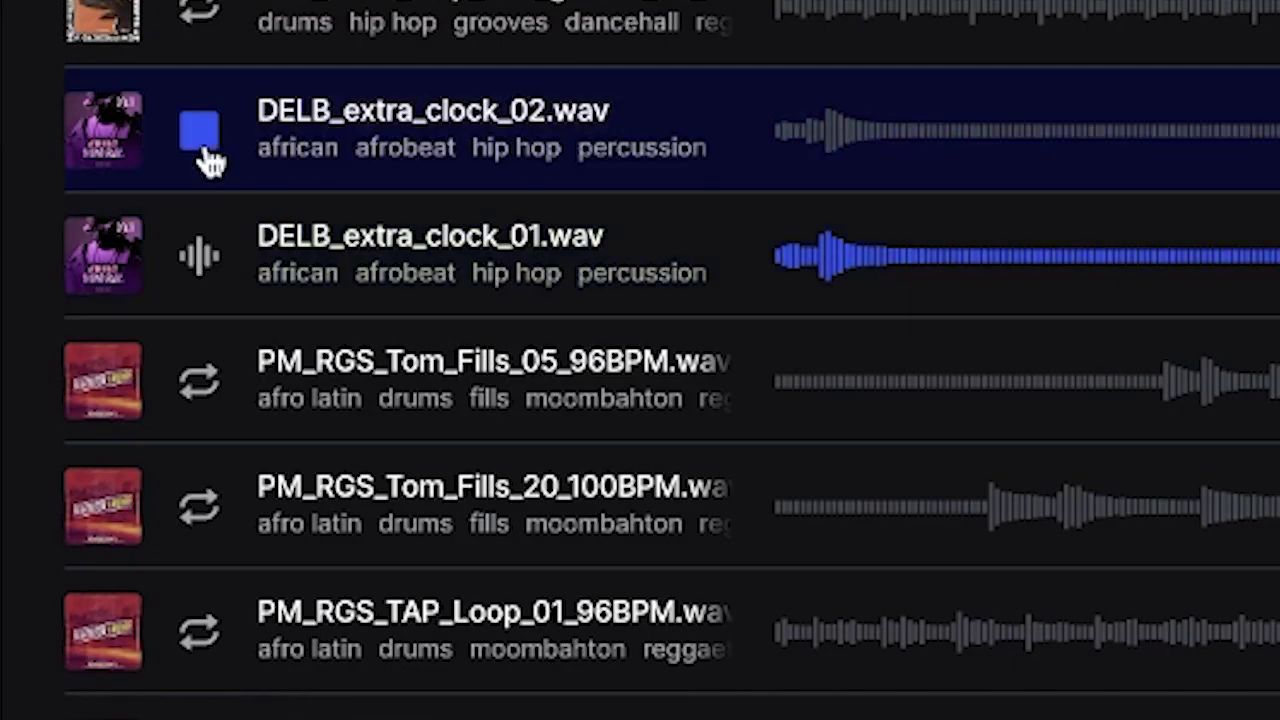
{"action": "left_click", "coordinate": [188, 262]}
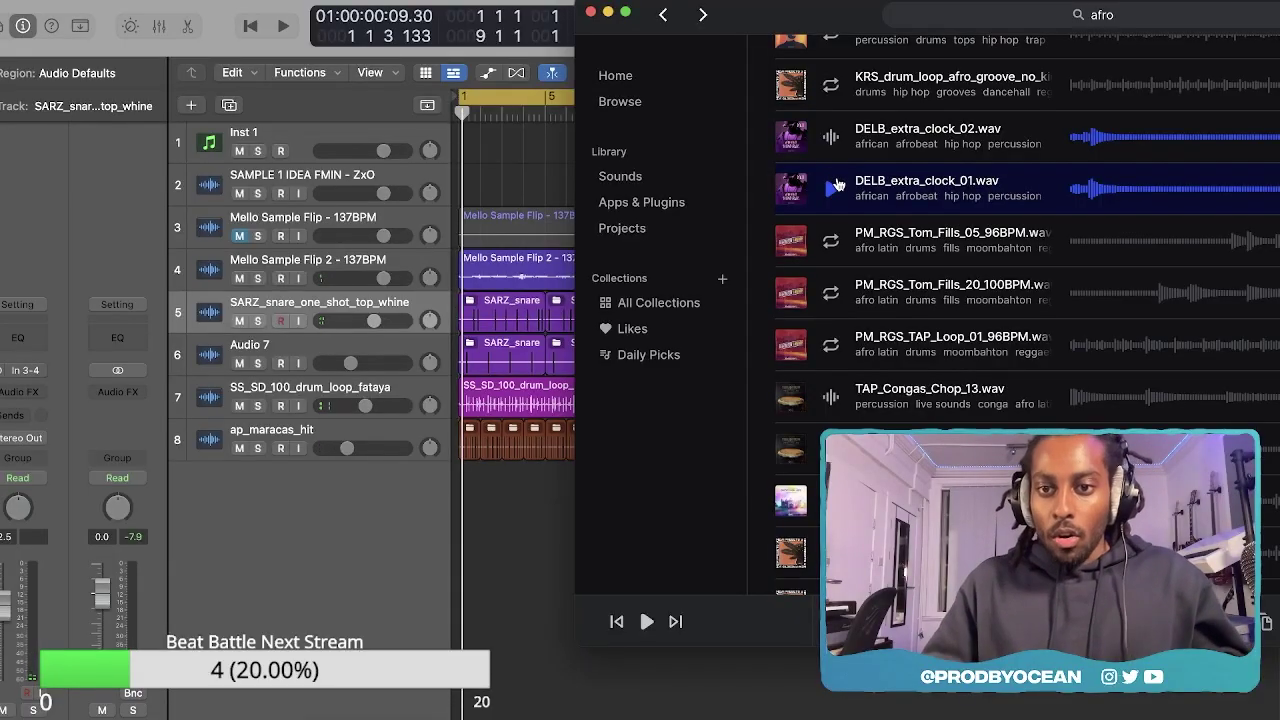
{"action": "left_click", "coordinate": [833, 143]}
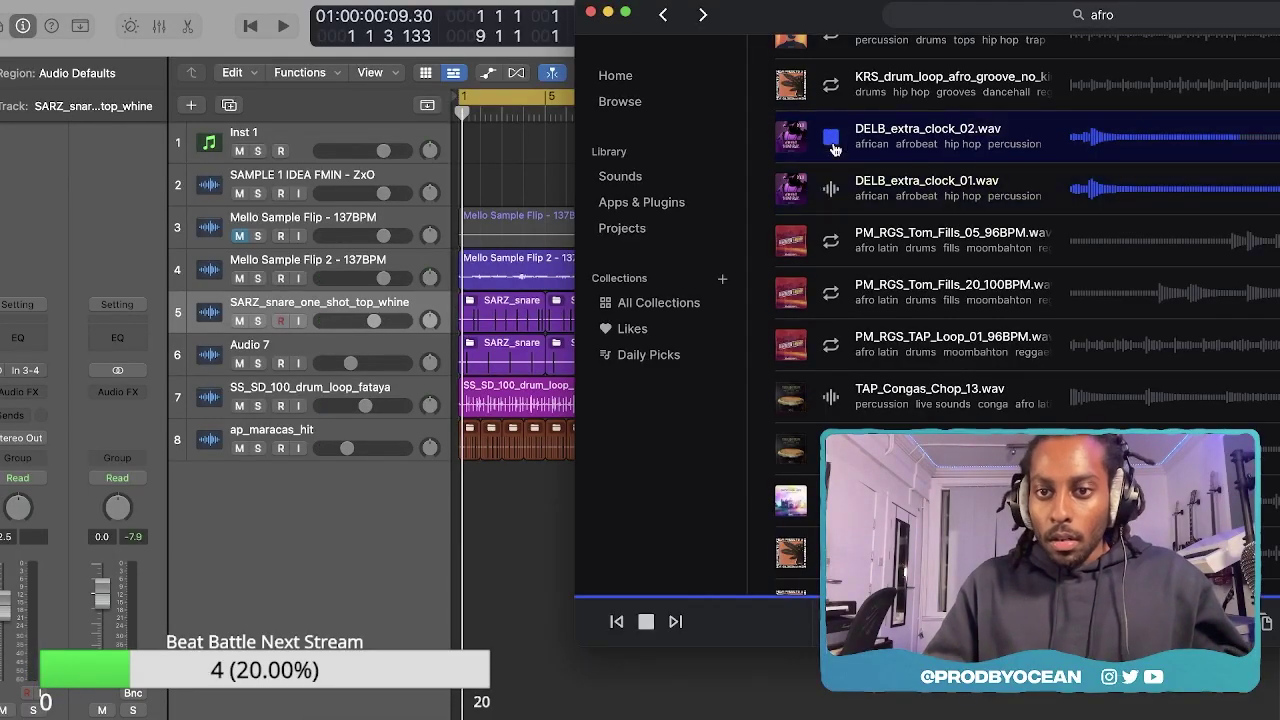
{"action": "left_click", "coordinate": [829, 191]}
Add DELB_extra_clock_01.wav on a new track below the maracas, move it to the start of bar 1 and select the clock hits.
{"action": "left_click_drag", "start_coordinate": [483, 432], "coordinate": [462, 488]}
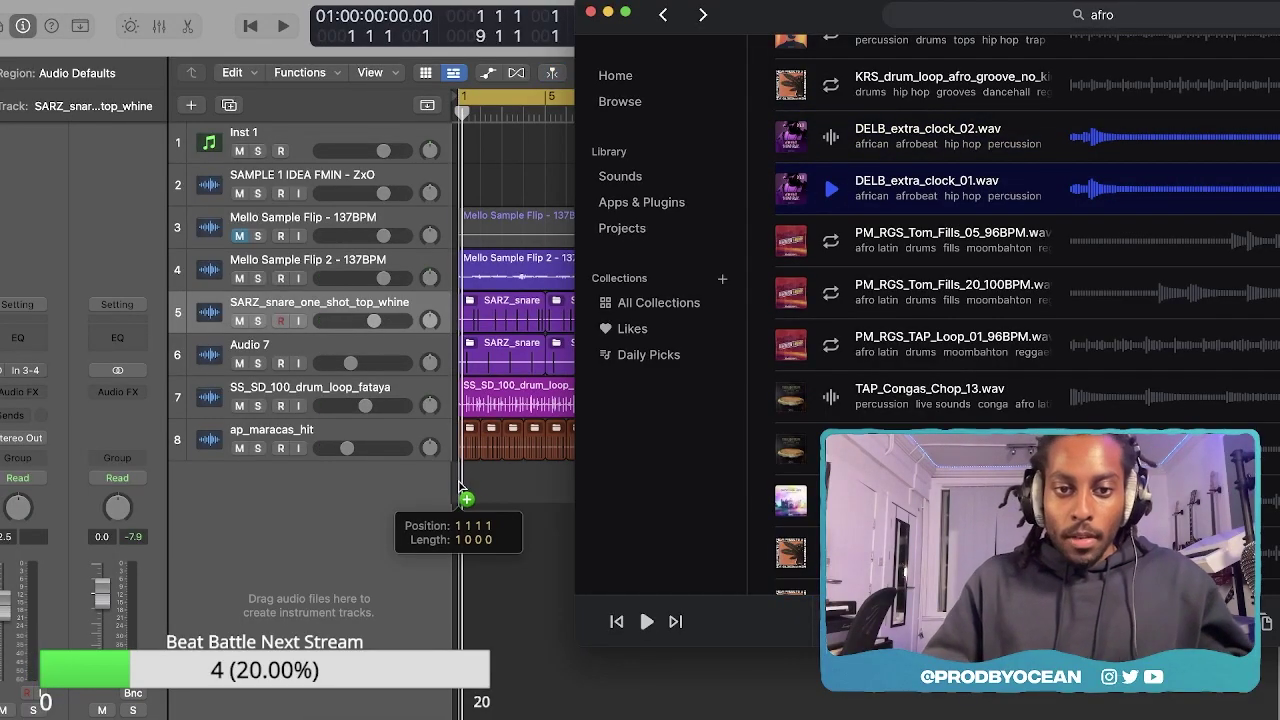
{"action": "left_click", "coordinate": [494, 512]}
{"action": "scroll", "coordinate": [494, 512], "scroll_direction": "up", "scroll_amount": 10}
{"action": "scroll", "coordinate": [534, 523], "scroll_direction": "left", "scroll_amount": 3}
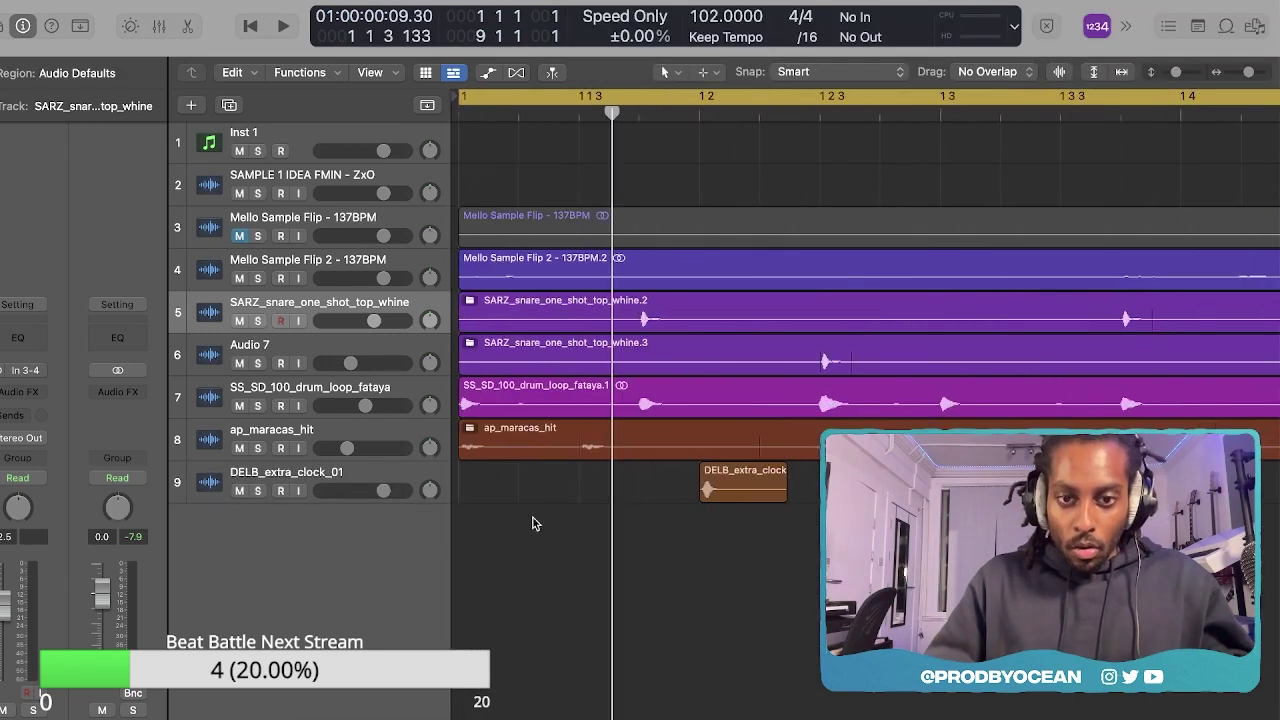
{"action": "left_click_drag", "start_coordinate": [749, 484], "coordinate": [508, 484]}
{"action": "key", "text": "space"}
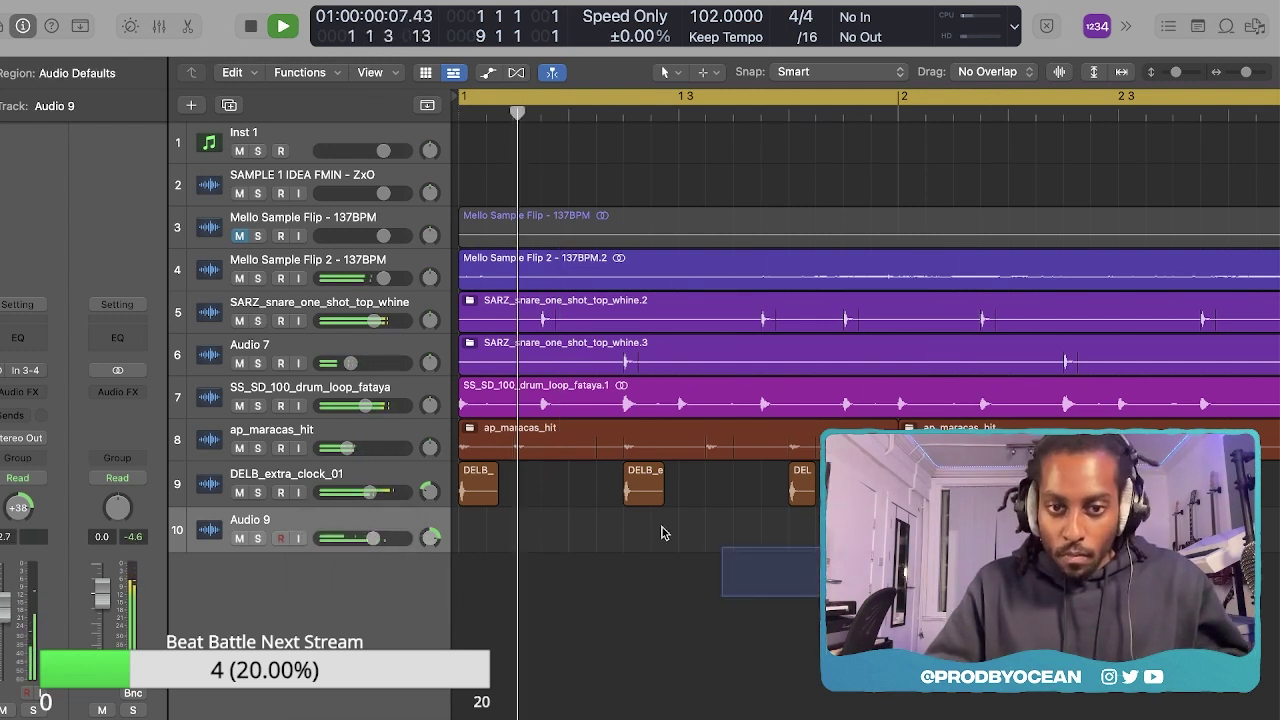
{"action": "left_click_drag", "start_coordinate": [661, 533], "coordinate": [445, 470]}
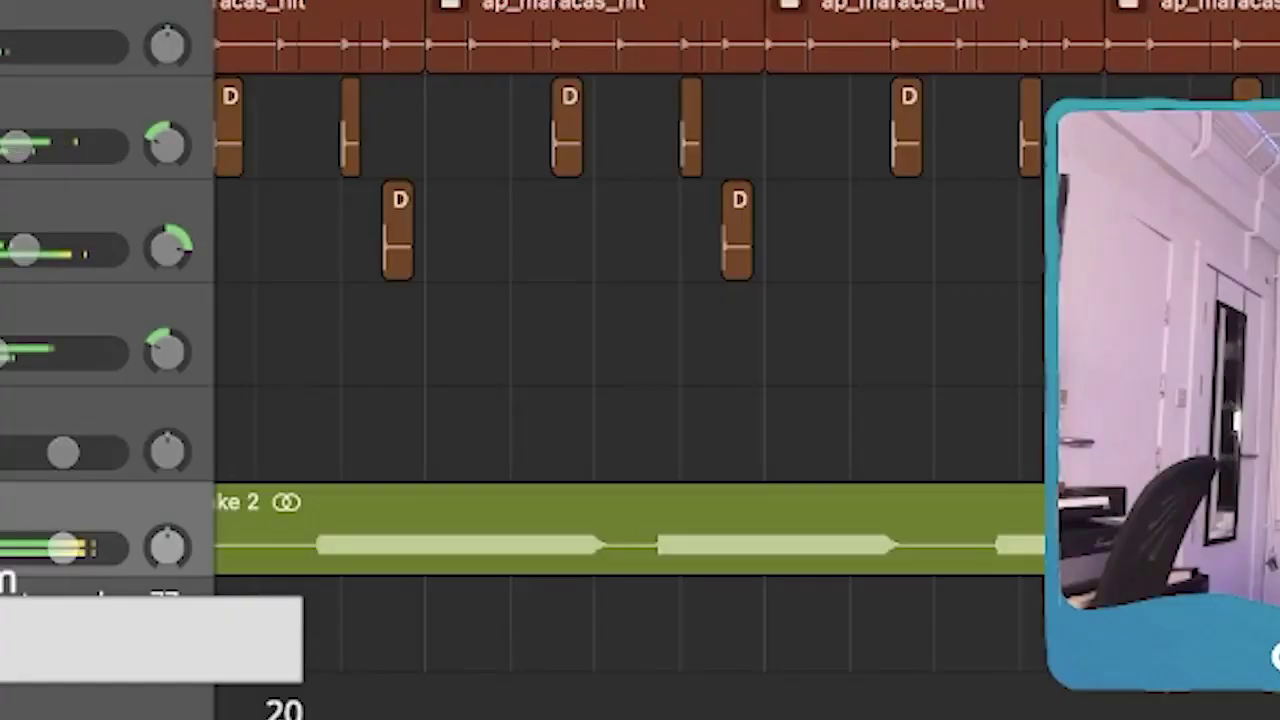
Add THE_KOUNT_tom_loop_dusty_analog_77 on a new track below Audio 11 at bar 1 and shift it later.
{"action": "left_click_drag", "start_coordinate": [1150, 400], "coordinate": [475, 620]}
{"action": "scroll", "coordinate": [475, 545], "scroll_direction": "left", "scroll_amount": 3}
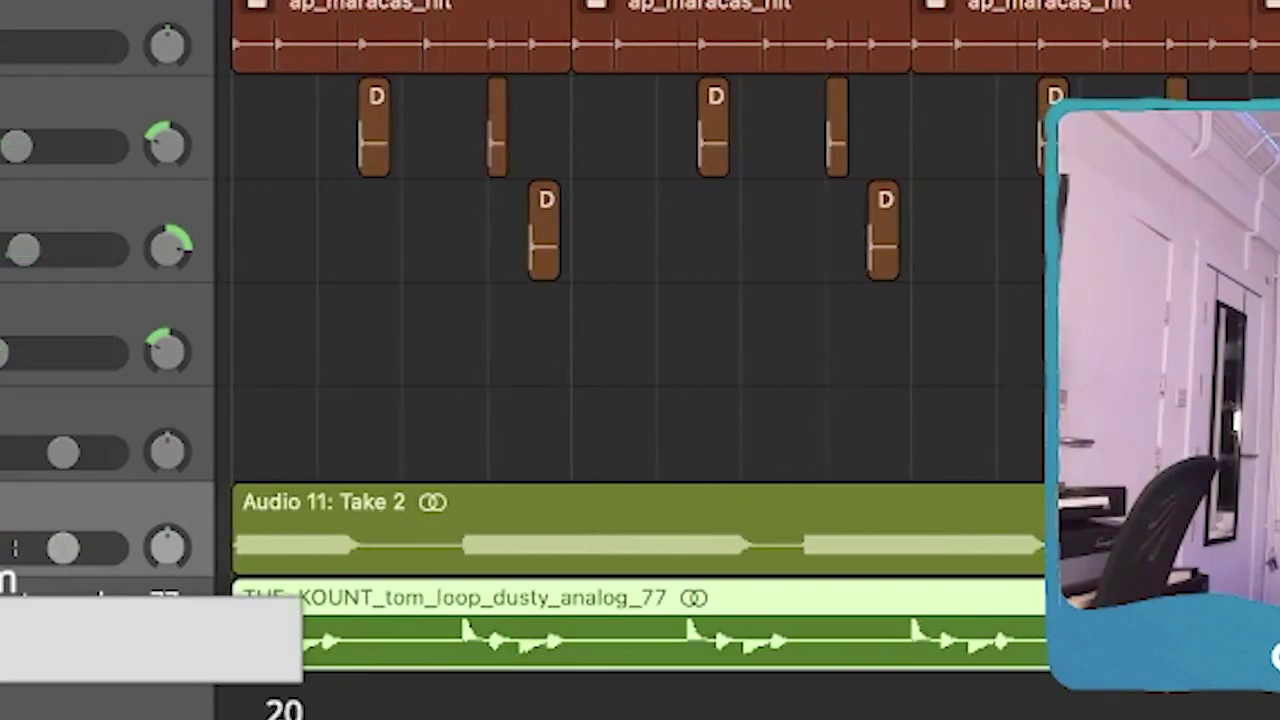
{"action": "left_click_drag", "start_coordinate": [526, 660], "coordinate": [634, 660]}
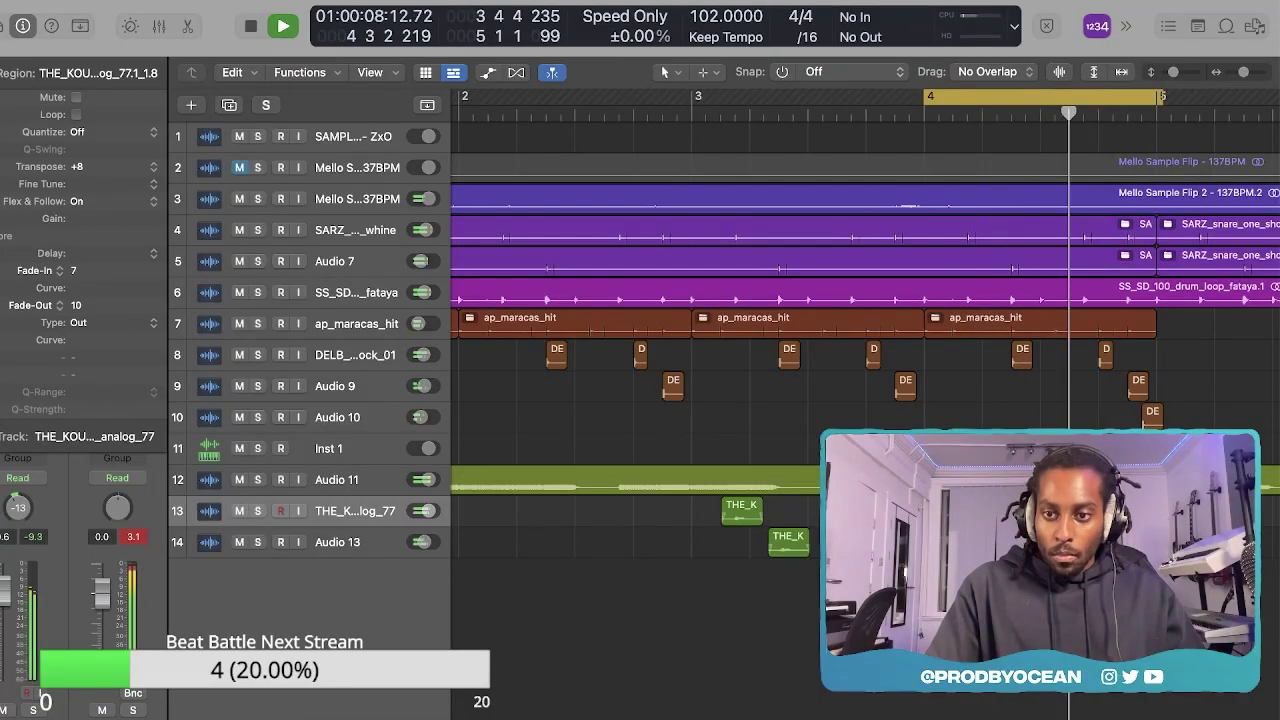
Select the four tom regions on the two lowest tracks, pack them into one folder region and extend it.
{"action": "scroll", "coordinate": [634, 242], "scroll_direction": "down", "scroll_amount": 5}
{"action": "left_click_drag", "start_coordinate": [658, 98], "coordinate": [635, 99]}
{"action": "left_click_drag", "start_coordinate": [1134, 718], "coordinate": [445, 515]}
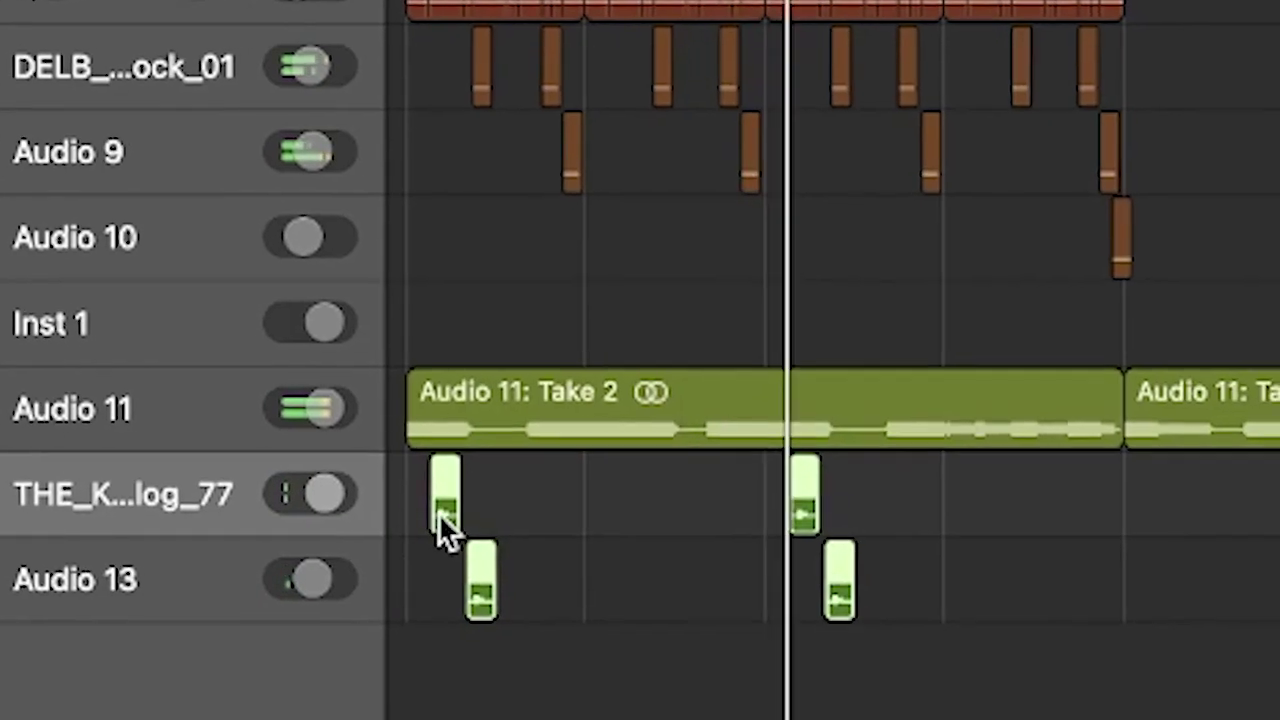
{"action": "right_click", "coordinate": [438, 512]}
{"action": "left_click", "coordinate": [591, 51]}
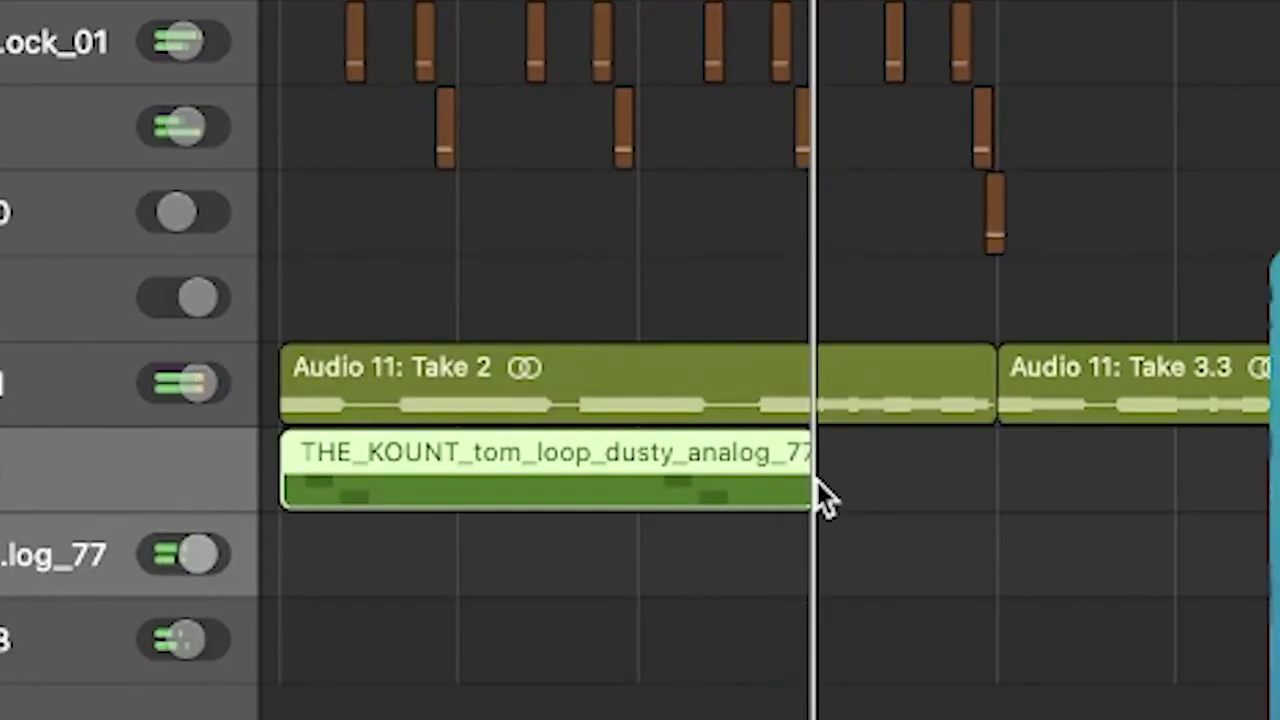
{"action": "left_click_drag", "start_coordinate": [769, 480], "coordinate": [866, 472]}
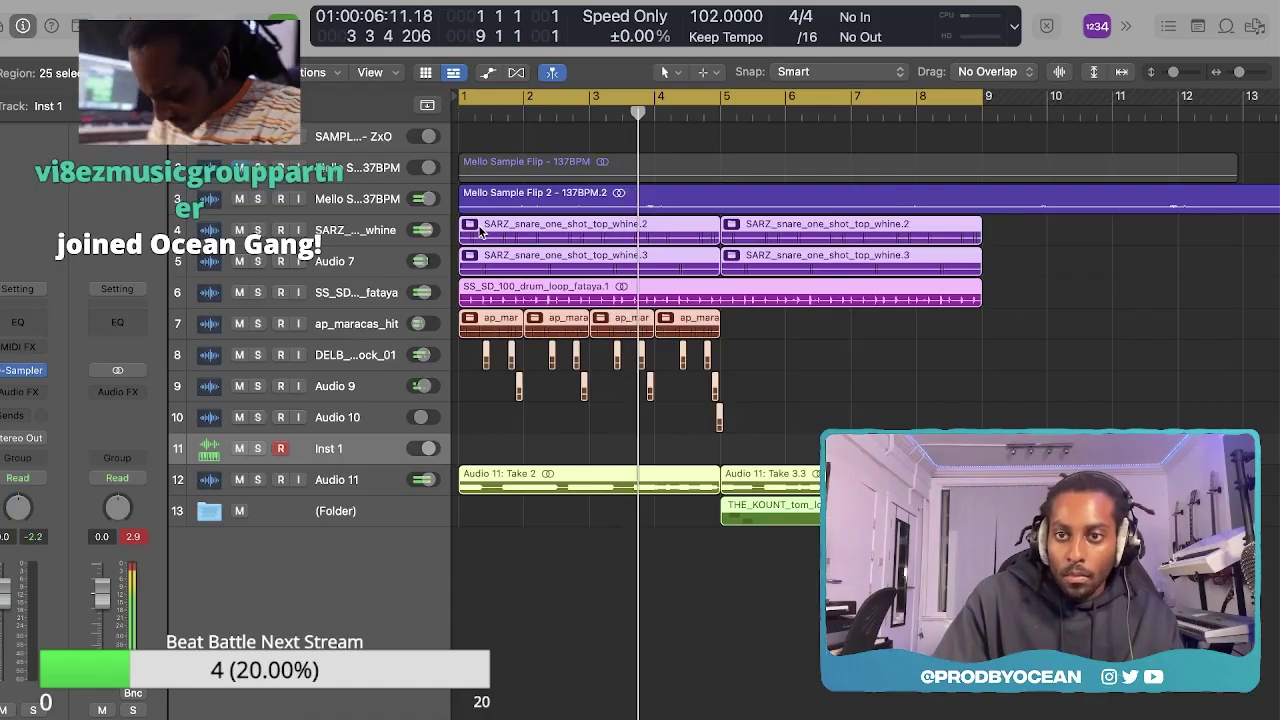
Copy the selected snare, drum loop, percussion and Audio 11 regions from bar 1 to start at bar 9.
{"action": "key", "text": "super+Left"}
{"action": "key", "text": "super+Left"}
{"action": "key", "text": "super+Left"}
{"action": "key", "text": "super+Left"}
{"action": "left_click_drag", "start_coordinate": [475, 238], "coordinate": [557, 241]}
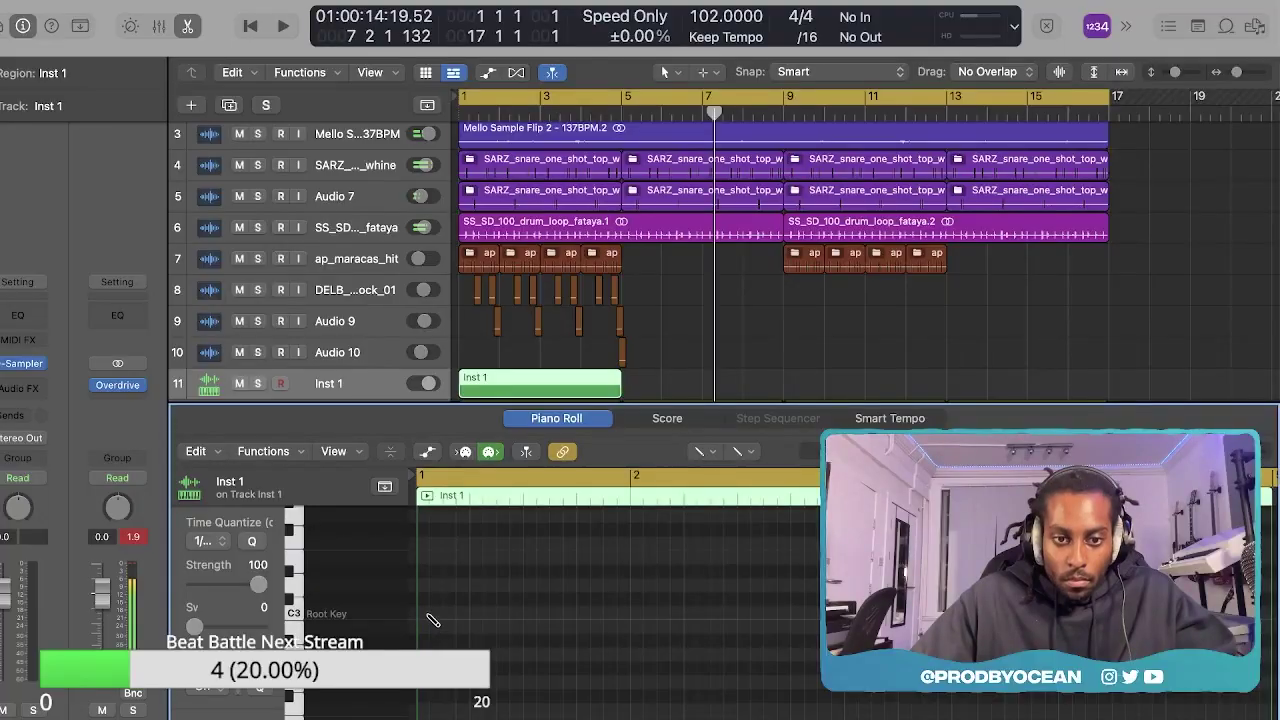
Draw one-beat C3 notes at the start of bars 1 and 2 in the Inst 1 region.
{"action": "left_click", "coordinate": [429, 614]}
{"action": "left_click_drag", "start_coordinate": [446, 615], "coordinate": [433, 615]}
{"action": "key", "text": "space"}
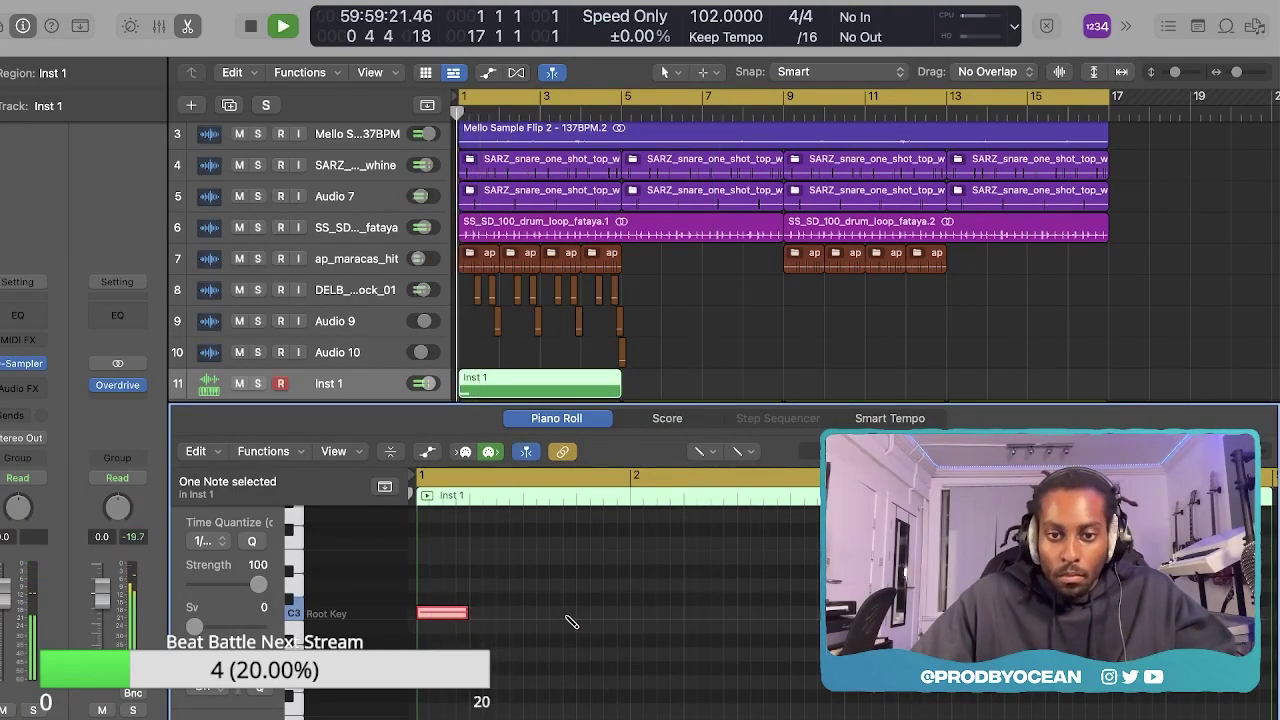
{"action": "left_click", "coordinate": [553, 614]}
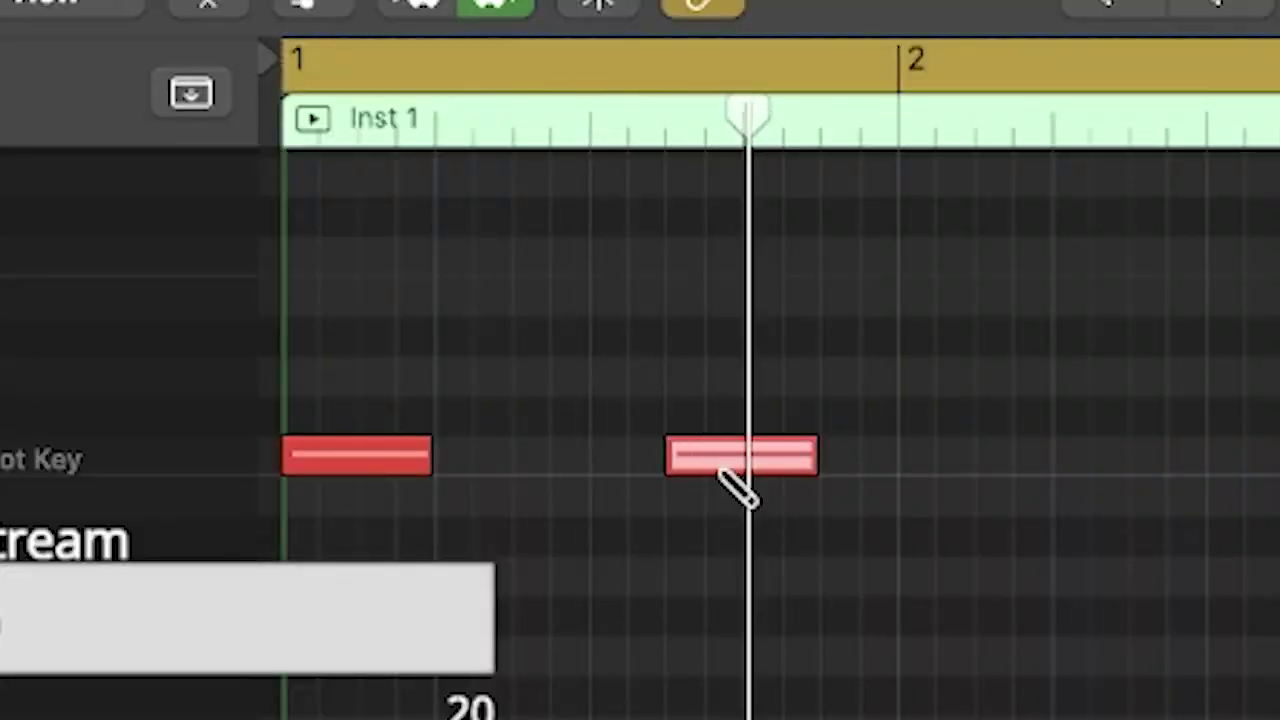
{"action": "left_click", "coordinate": [567, 616]}
{"action": "left_click", "coordinate": [903, 462]}
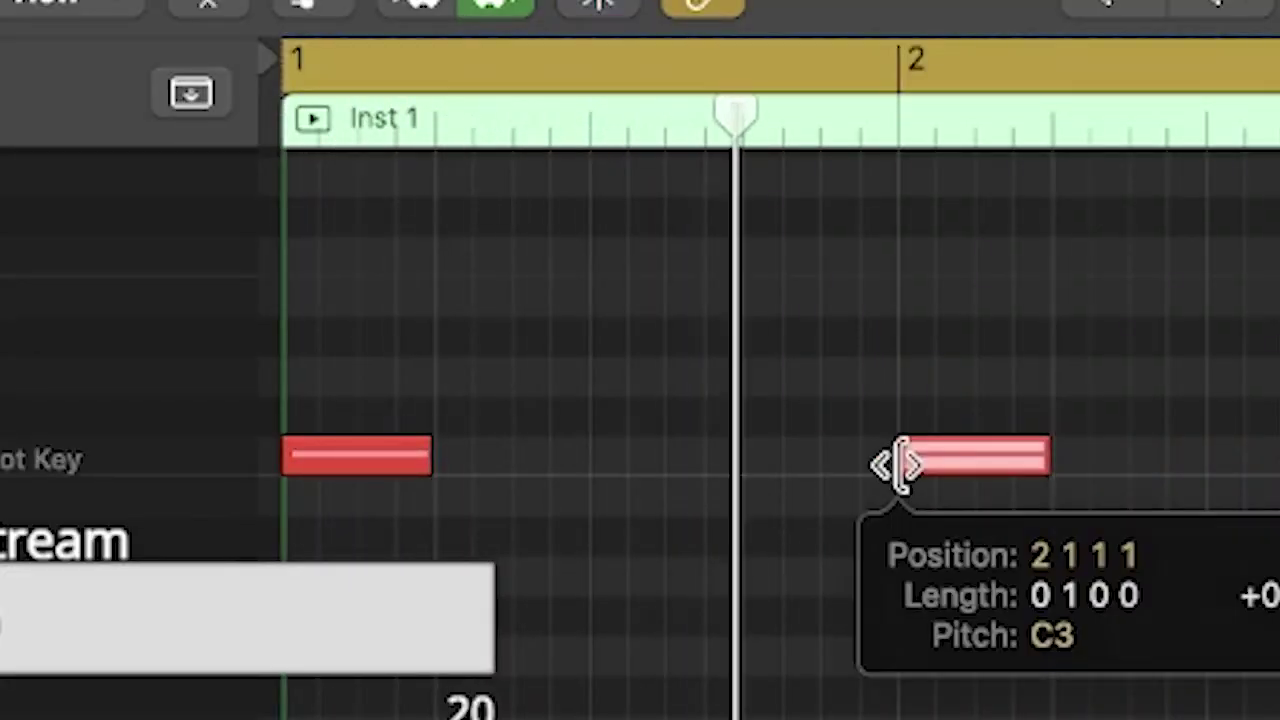
Try an extra C3 note halfway through beat 2 of bar 1 in the Inst 1 region and check it in playback.
{"action": "key", "text": "space"}
{"action": "key", "text": "space"}
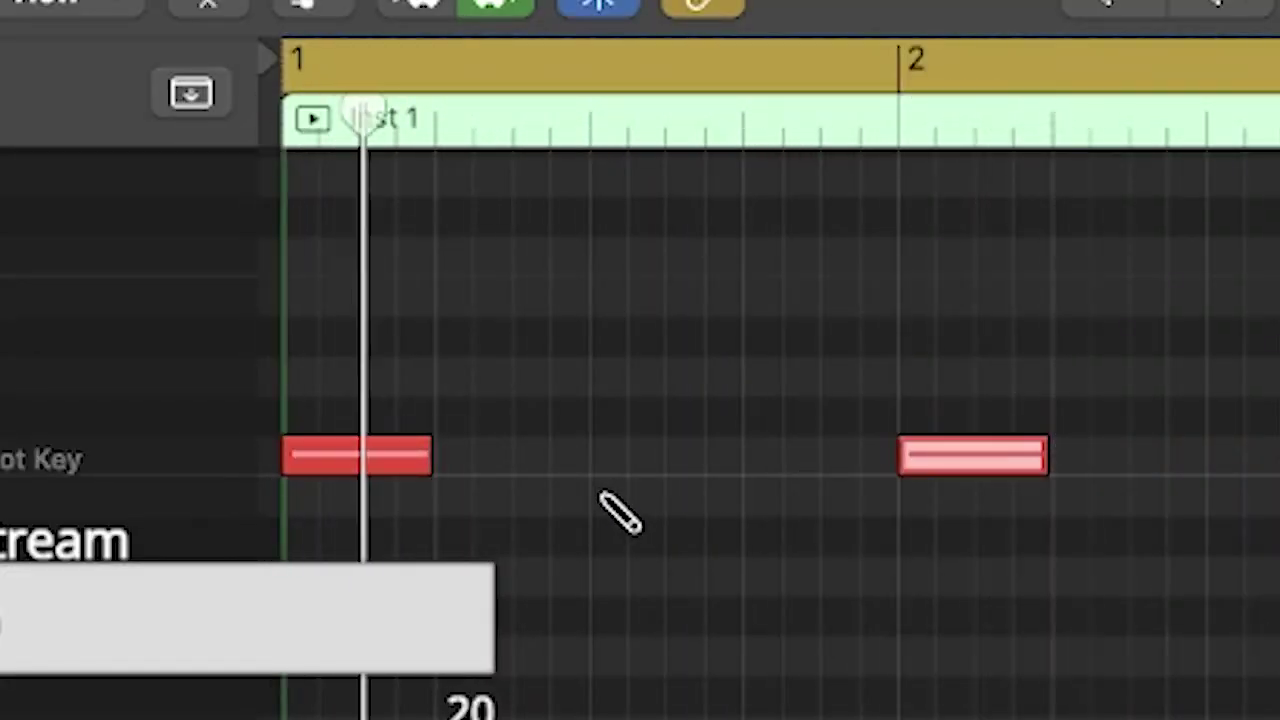
{"action": "key", "text": "space"}
{"action": "key", "text": "space"}
{"action": "key", "text": "space"}
{"action": "left_click", "coordinate": [520, 457]}
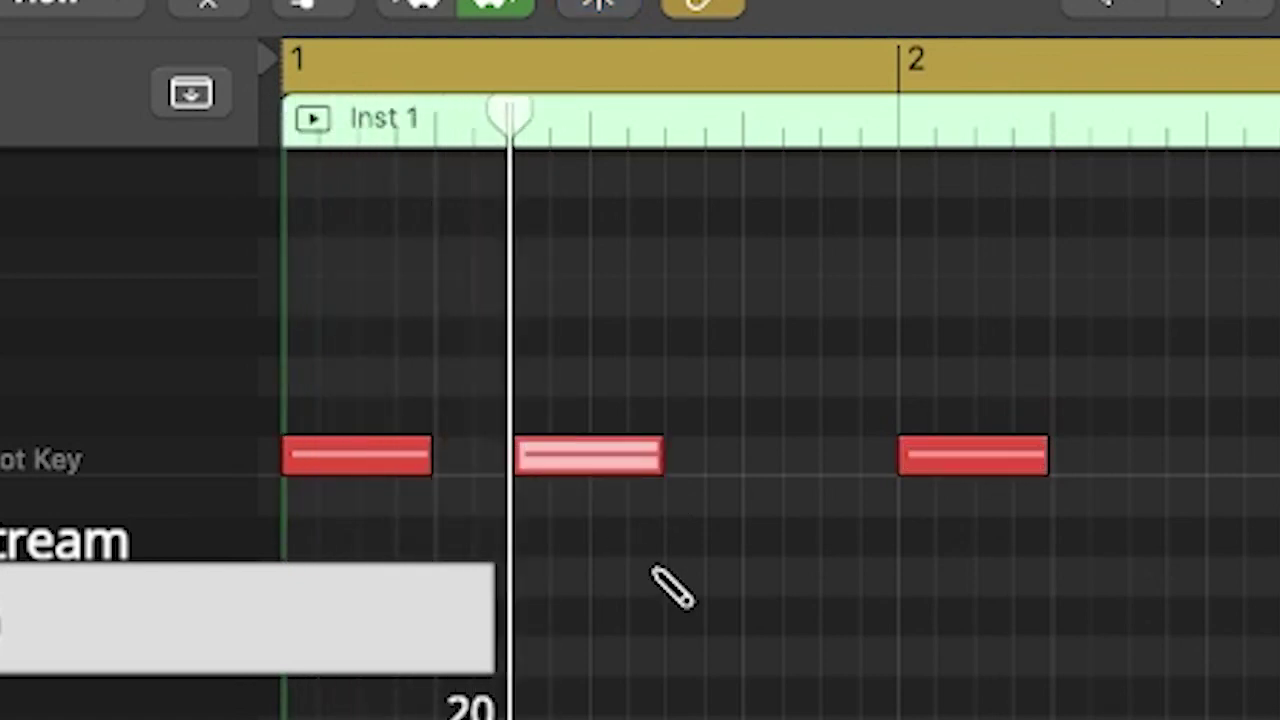
{"action": "key", "text": "space"}
{"action": "key", "text": "Delete"}
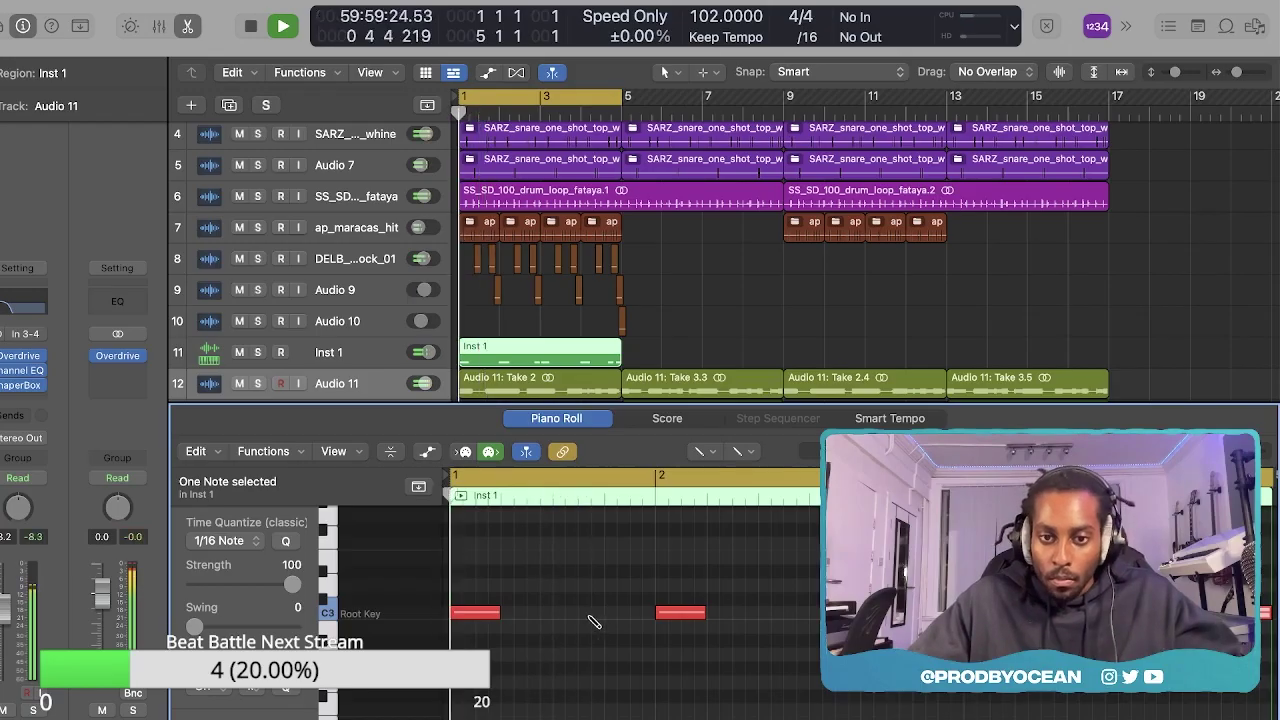
Add a C3 note near the end of bar 1 in the Inst 1 region.
{"action": "key", "text": "space"}
{"action": "left_click", "coordinate": [601, 612]}
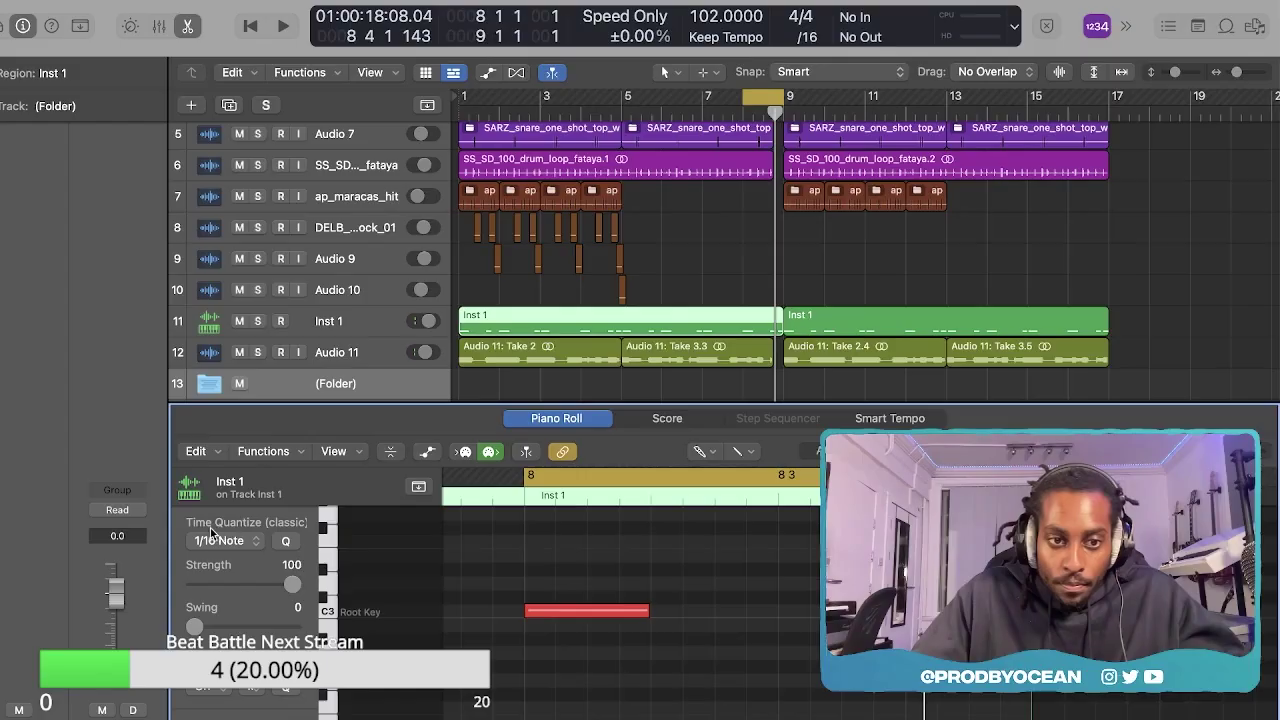
Set the Inst 1 notes' time quantize first to 1/16 Triplet and finally to 1/32 Triplet, checking each in playback.
{"action": "left_click", "coordinate": [220, 541]}
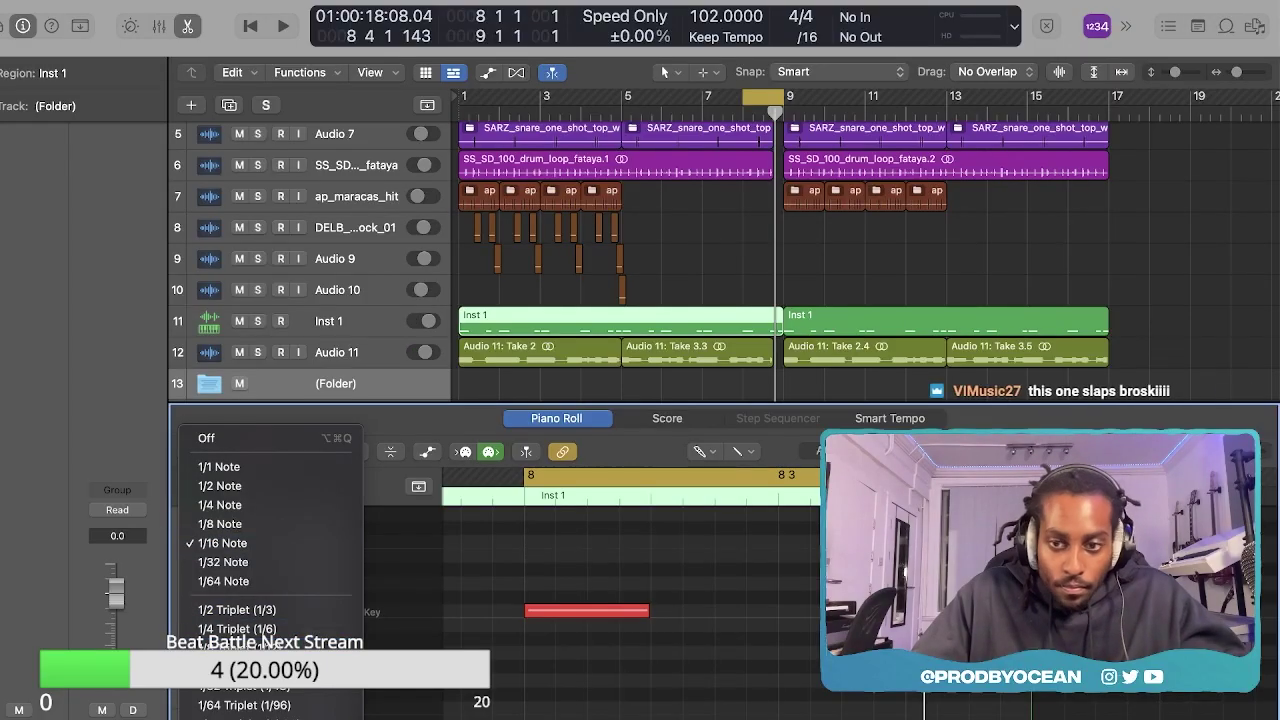
{"action": "left_click", "coordinate": [237, 667]}
{"action": "key", "text": "space"}
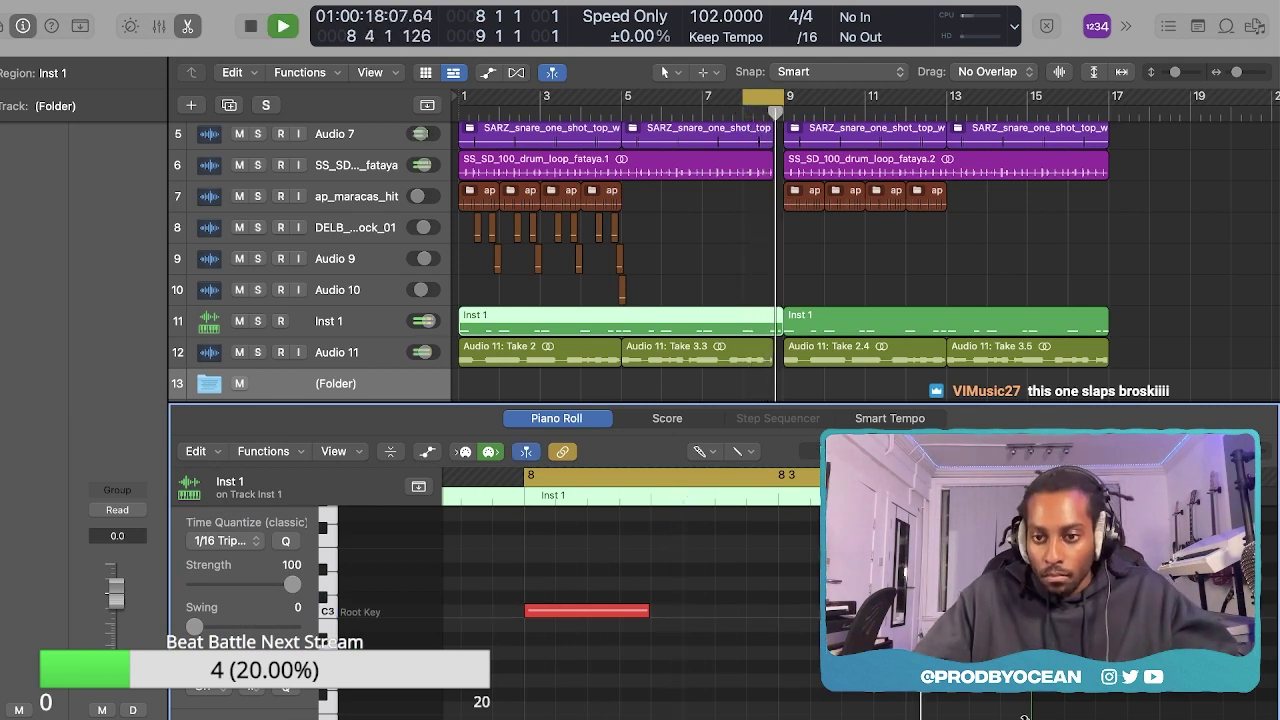
{"action": "left_click", "coordinate": [220, 541]}
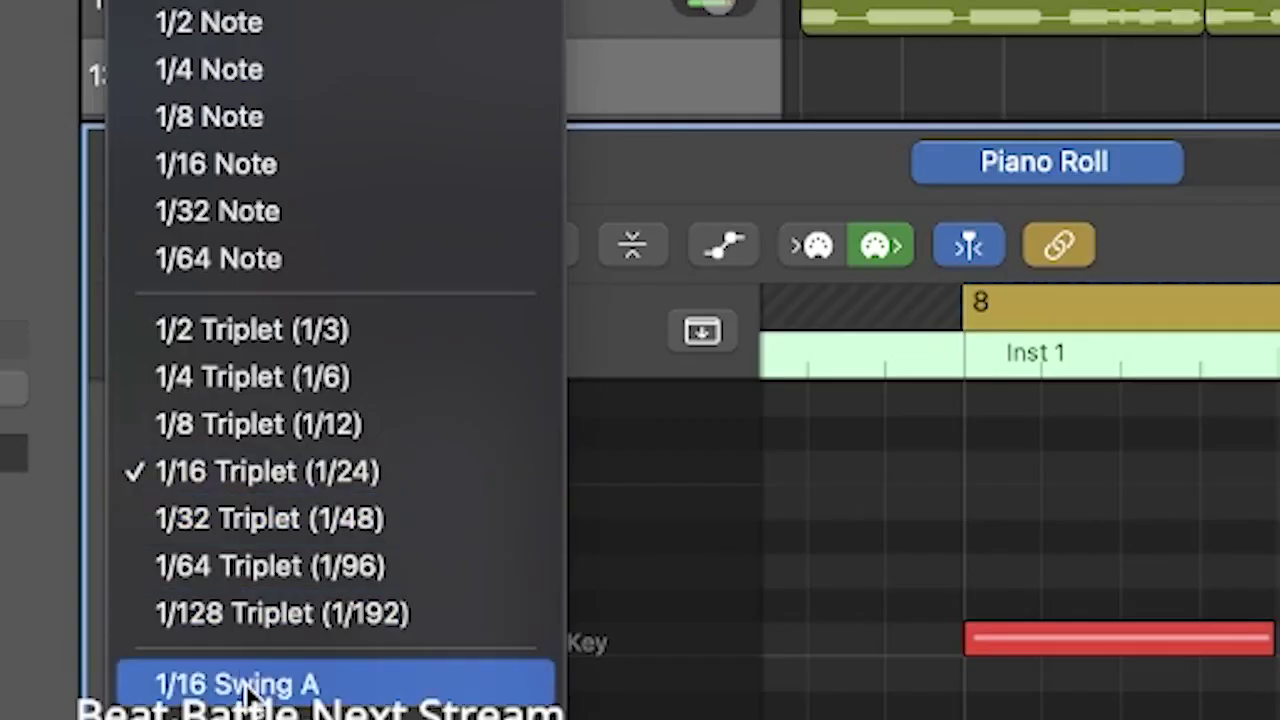
{"action": "left_click", "coordinate": [250, 519]}
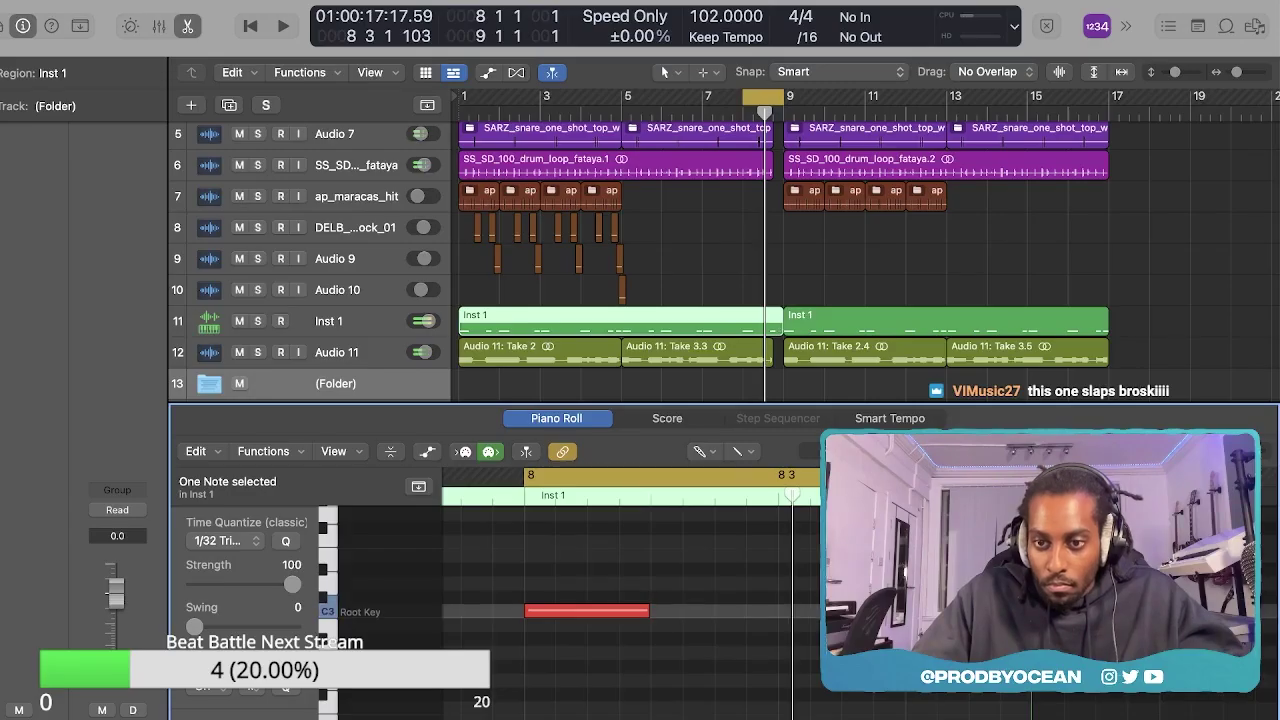
{"action": "key", "text": "space"}
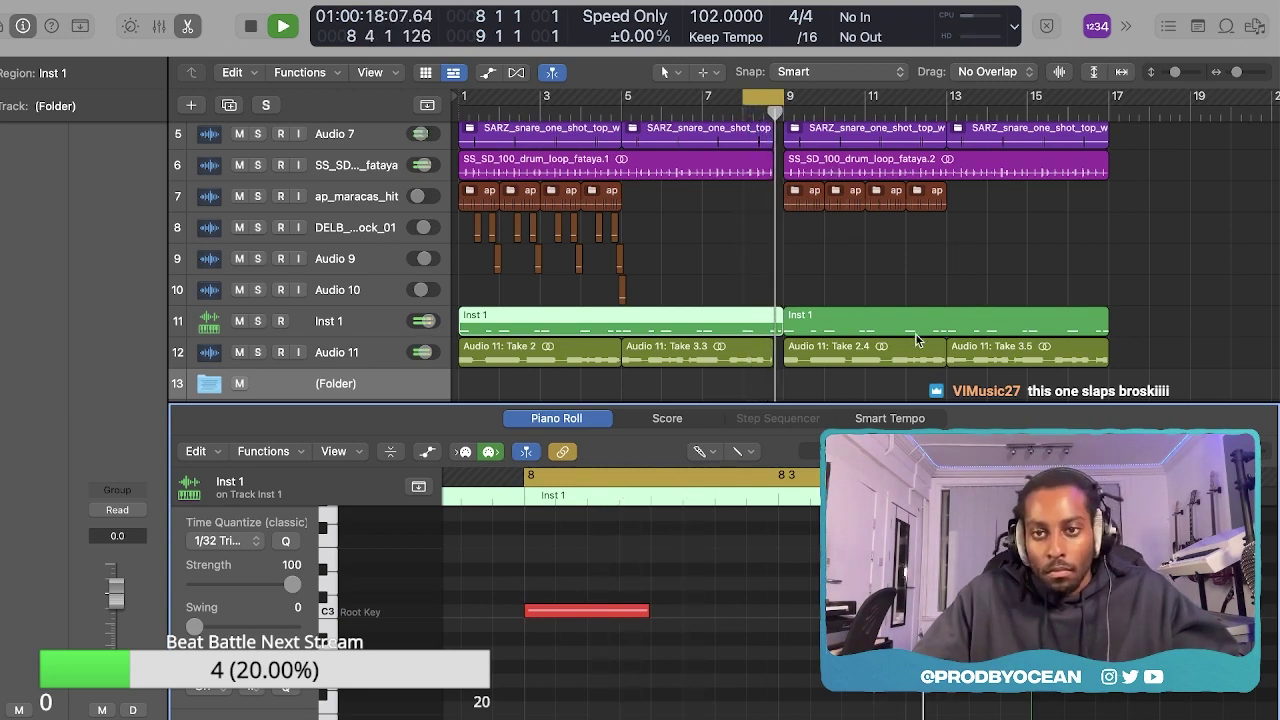
Extend the cycle range to span bars 1 to 17, close the editor and play through the whole arrangement.
{"action": "left_click_drag", "start_coordinate": [788, 95], "coordinate": [1116, 95]}
{"action": "left_click_drag", "start_coordinate": [746, 103], "coordinate": [458, 98]}
{"action": "key", "text": "space"}
{"action": "key", "text": "space"}
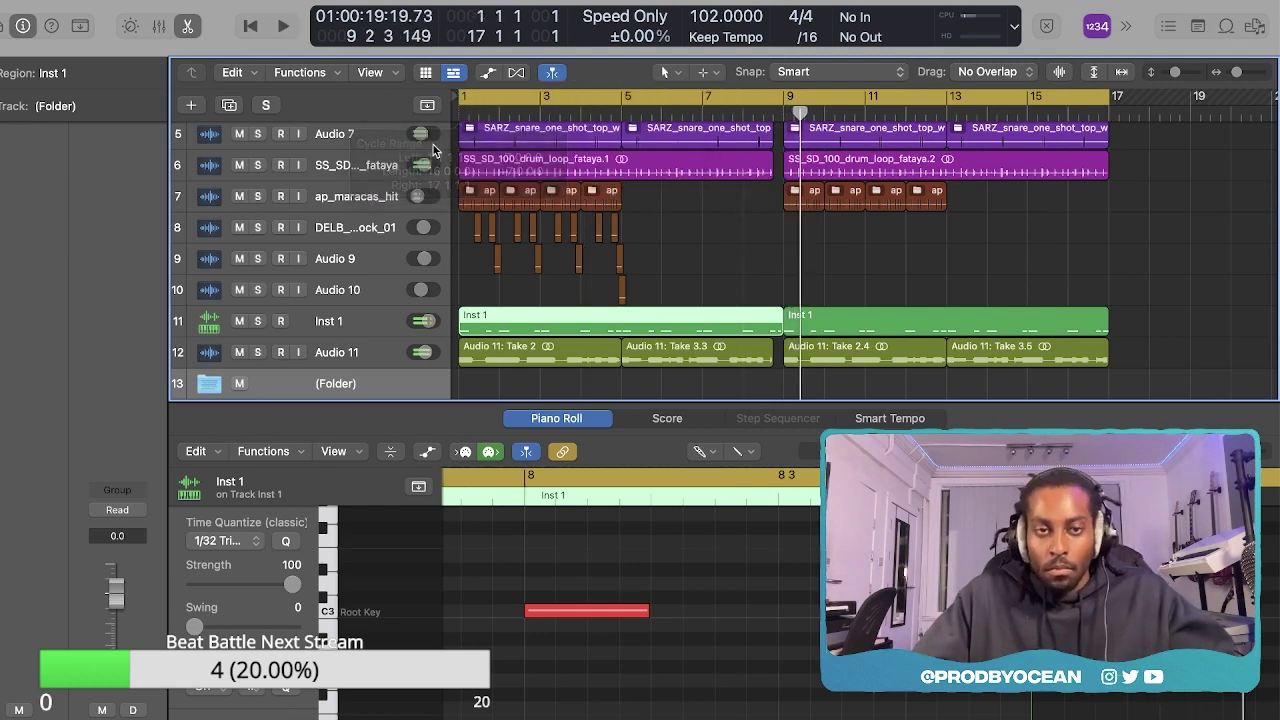
{"action": "left_click", "coordinate": [188, 27]}
{"action": "left_click", "coordinate": [350, 200]}
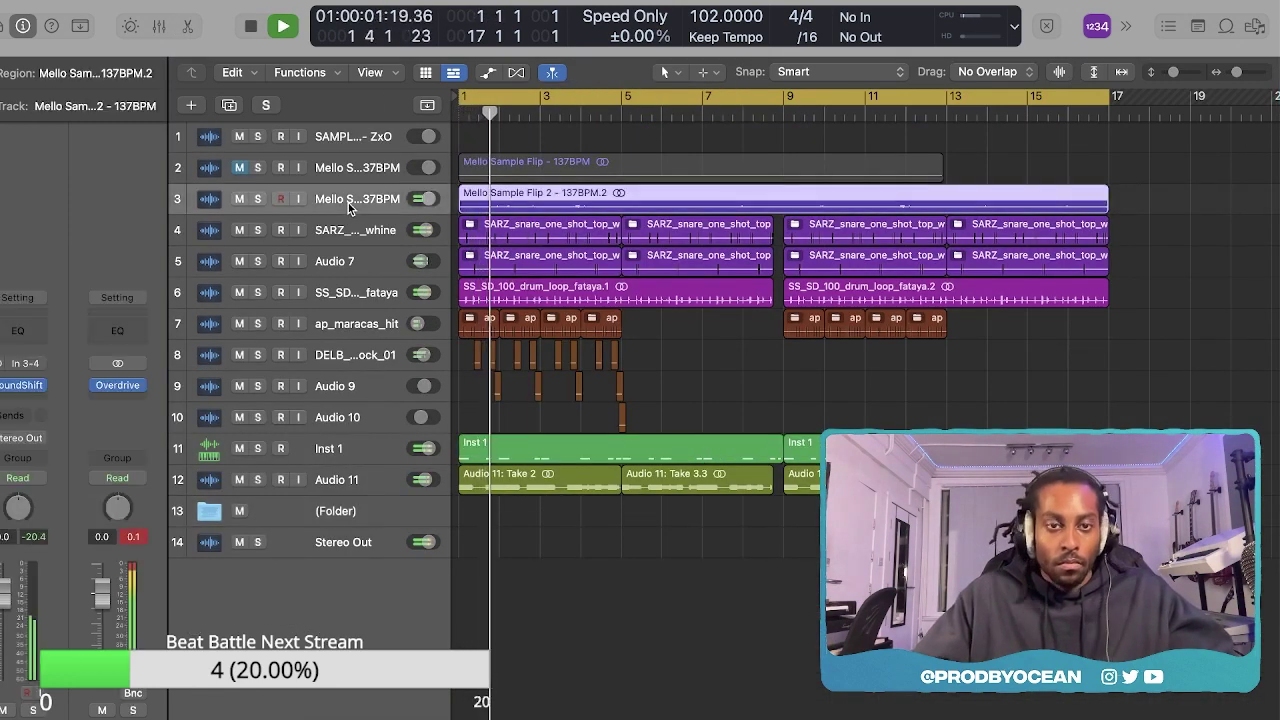
{"action": "left_click", "coordinate": [356, 360]}
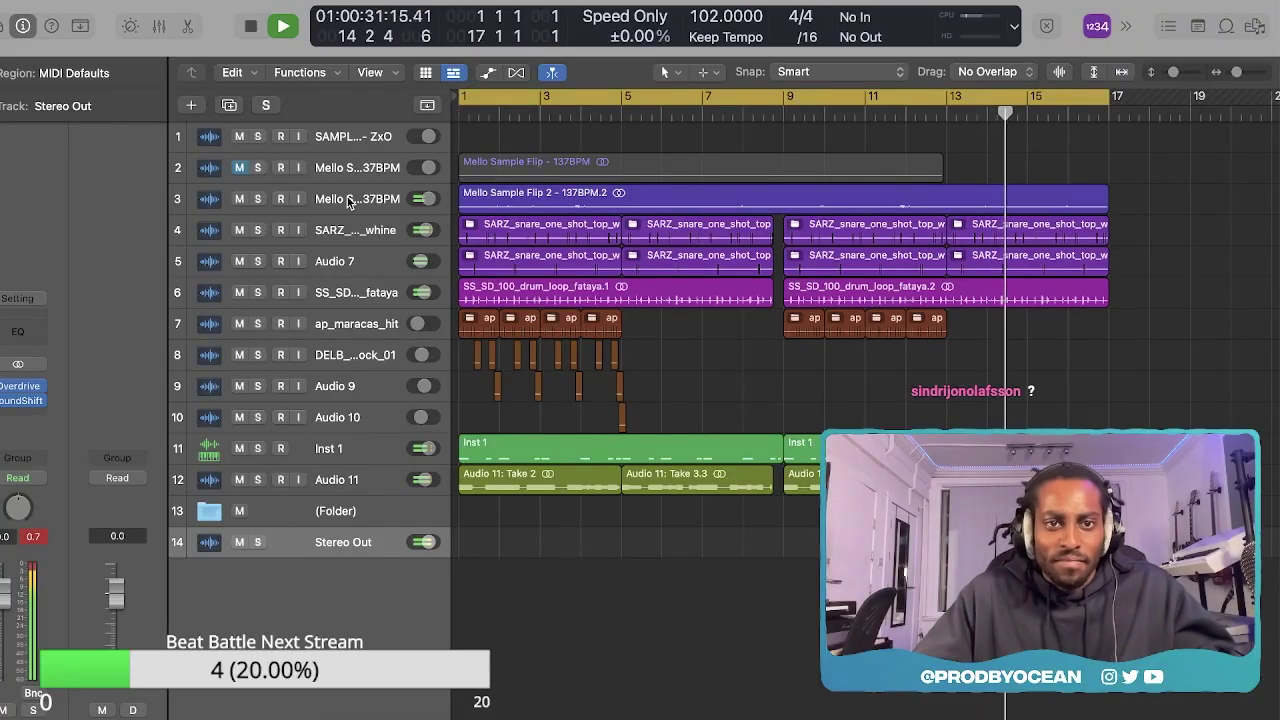
Add a Channel EQ to the Mello Sample Flip 2 track with a low cut at 258 Hz and a gentle broad boost above 2 kHz.
{"action": "left_click", "coordinate": [347, 199]}
{"action": "left_click", "coordinate": [22, 322]}
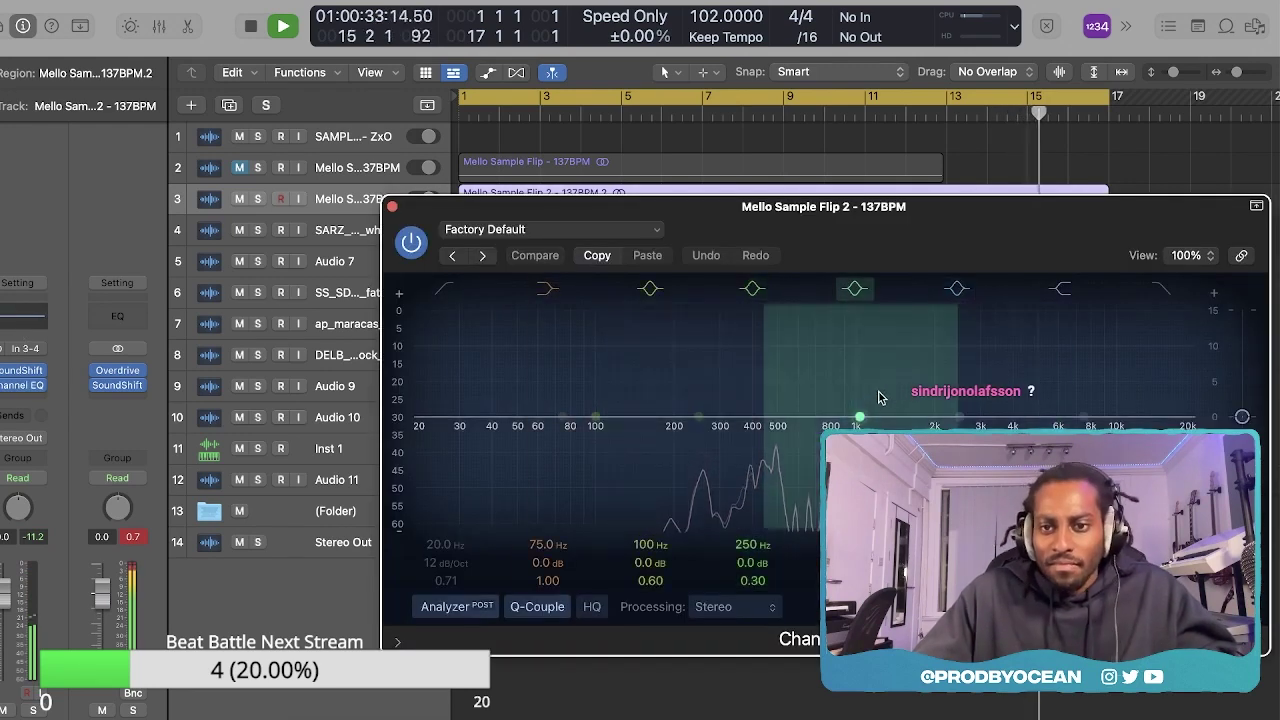
{"action": "left_click", "coordinate": [433, 325]}
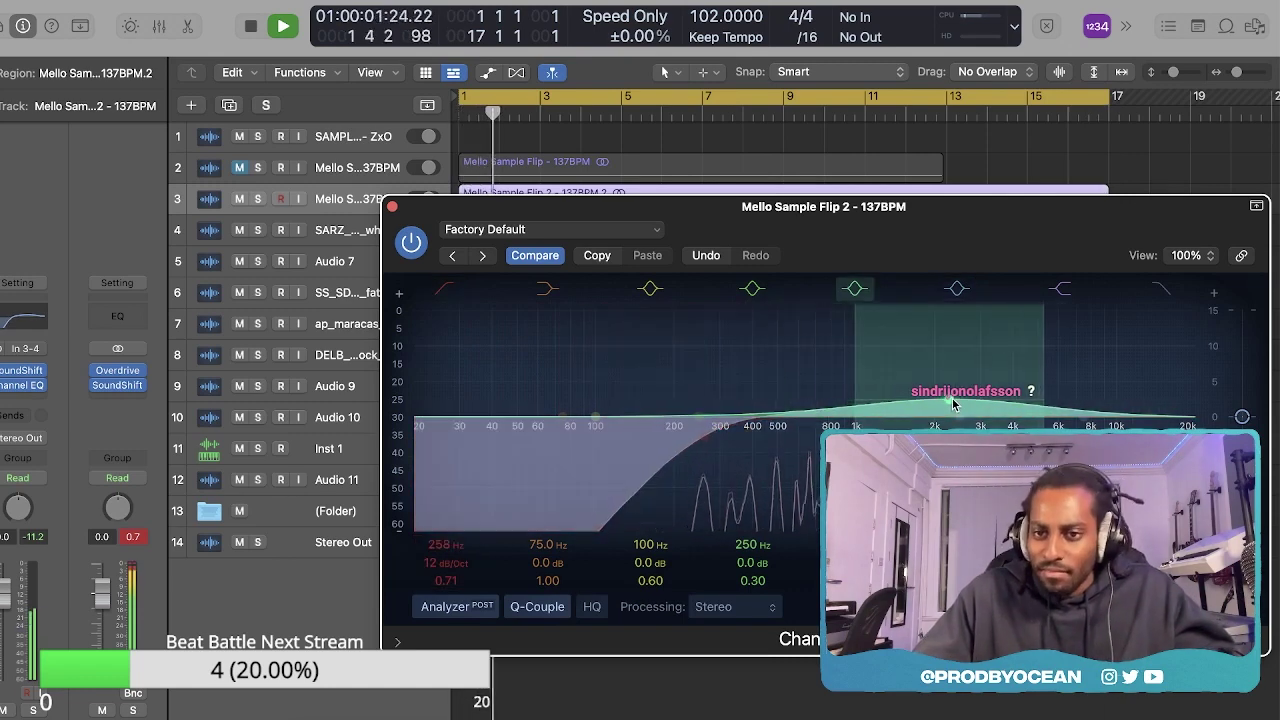
{"action": "left_click", "coordinate": [392, 206]}
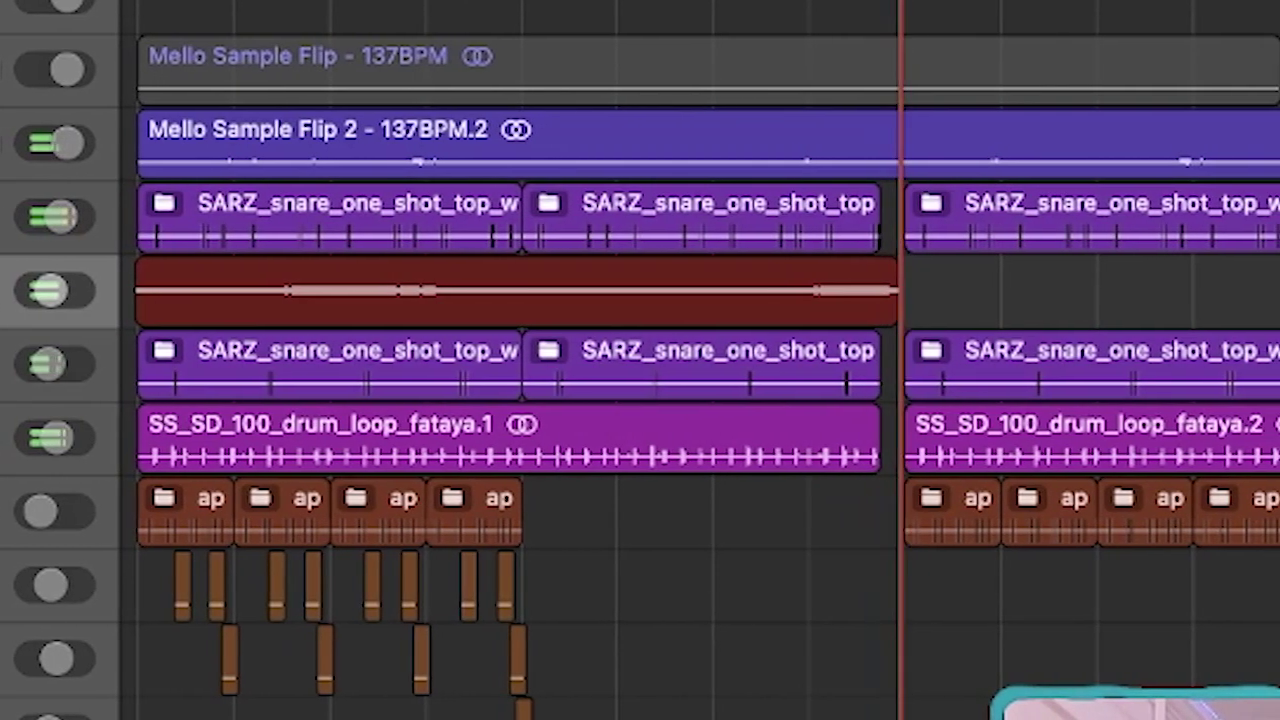
Finish the Audio 12 recording past bar 9 and add a Channel EQ with a 236 Hz low cut and a high cut around 1 kHz.
{"action": "key", "text": "space"}
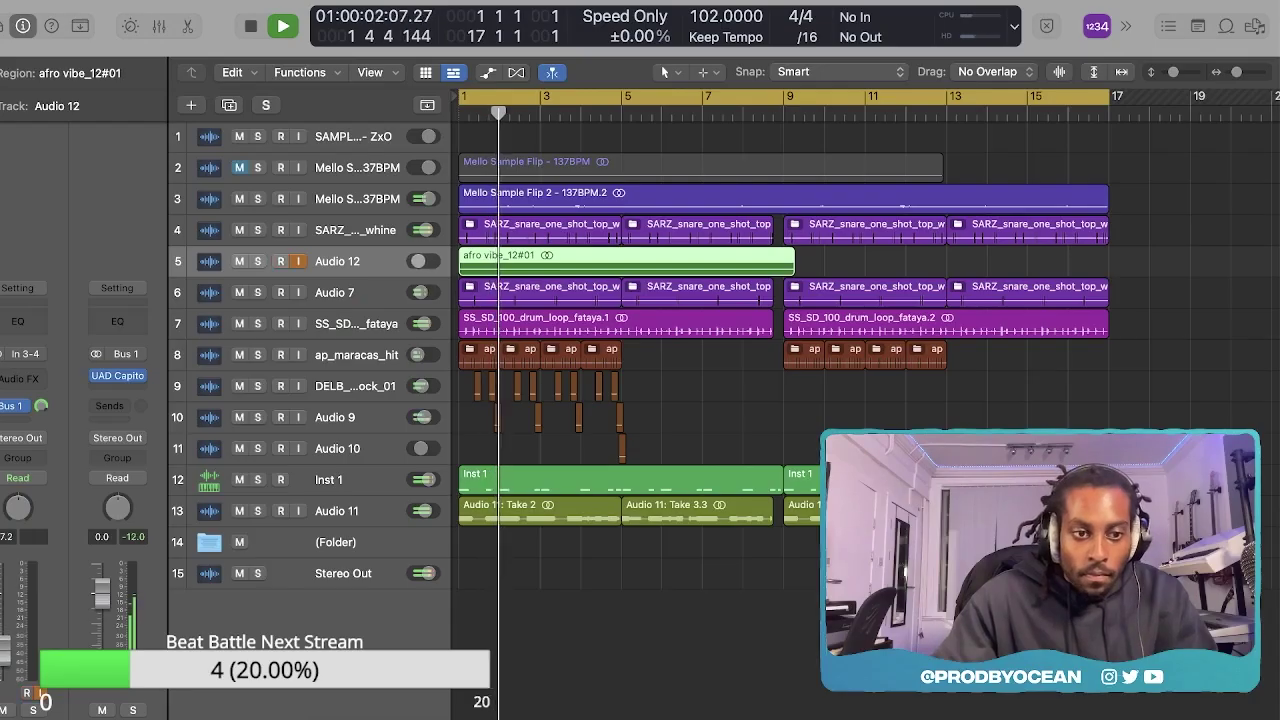
{"action": "left_click", "coordinate": [23, 320]}
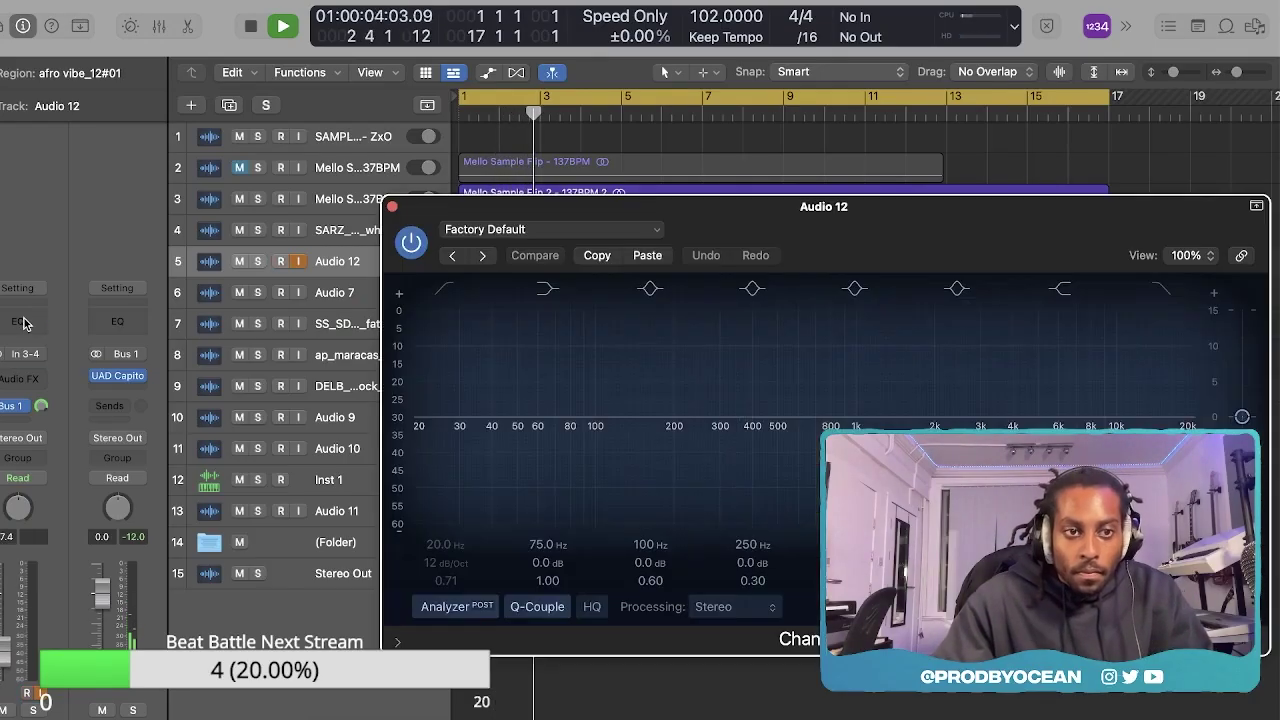
{"action": "left_click", "coordinate": [445, 289]}
{"action": "left_click_drag", "start_coordinate": [429, 437], "coordinate": [712, 423]}
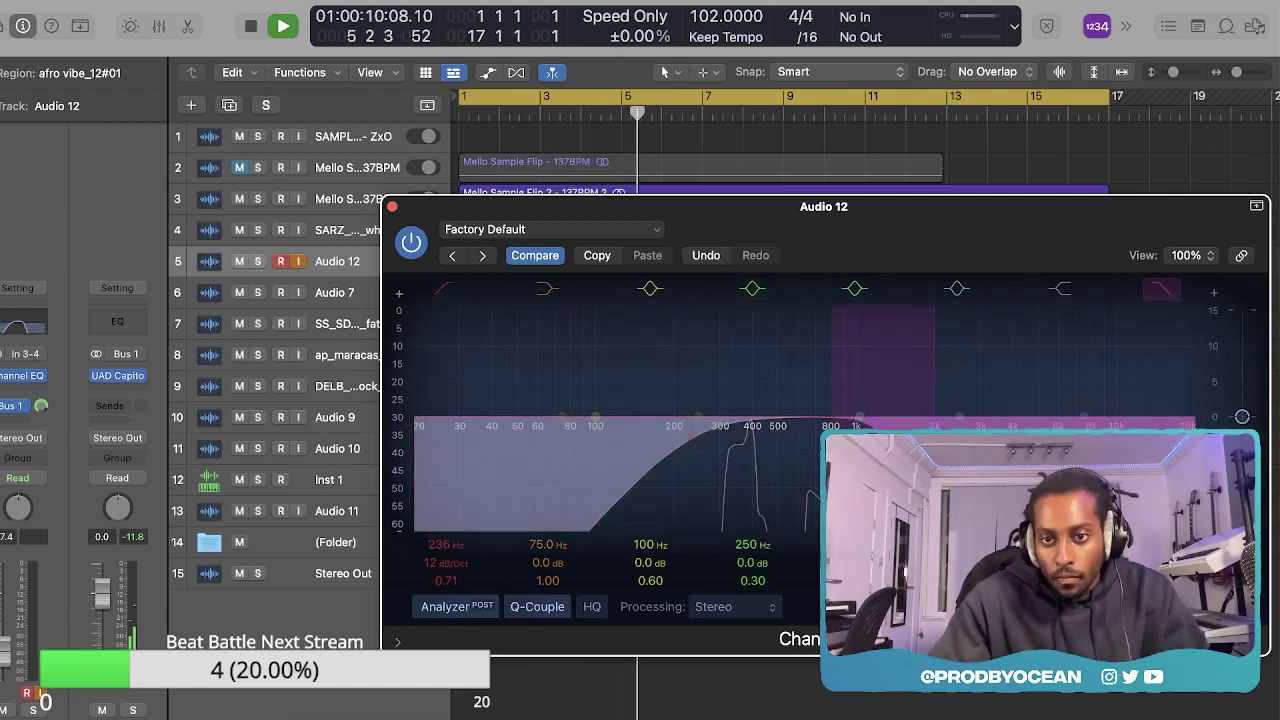
{"action": "left_click", "coordinate": [392, 206]}
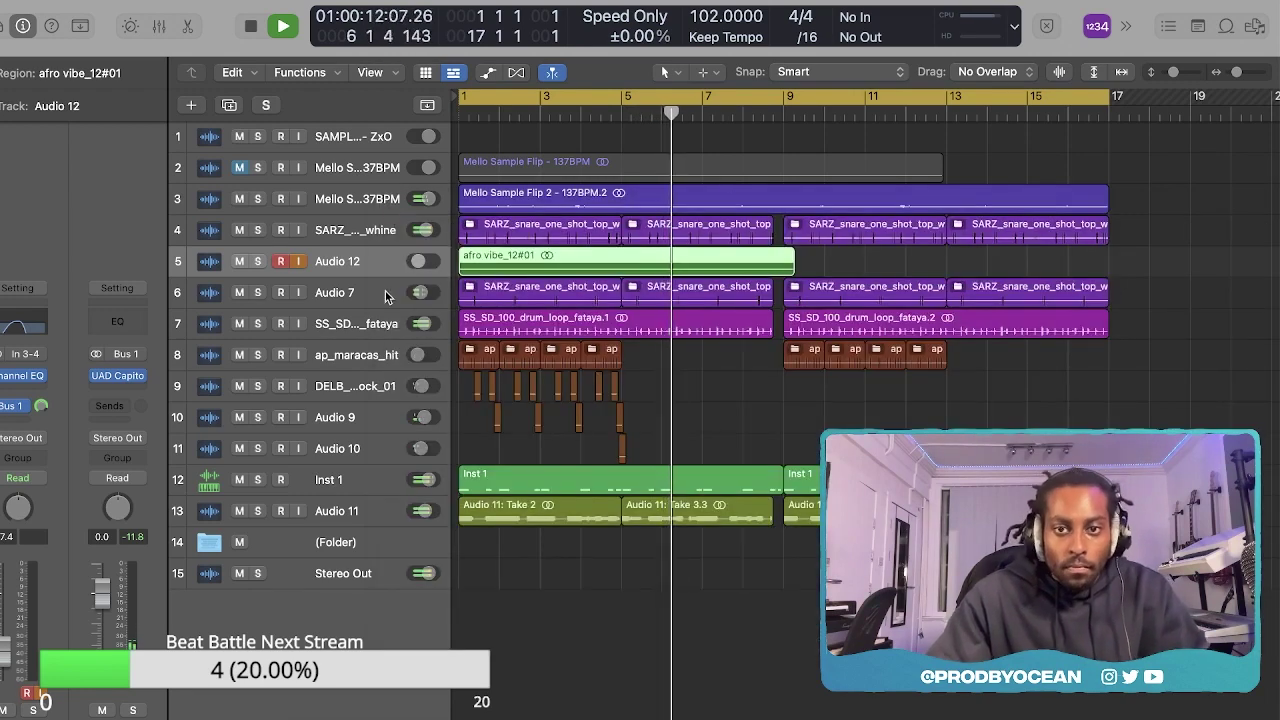
Trim the end of the recorded afro vibe_12#01 region on Audio 12 back to bar 9.
{"action": "left_click_drag", "start_coordinate": [788, 267], "coordinate": [783, 267]}
{"action": "left_click", "coordinate": [823, 253]}
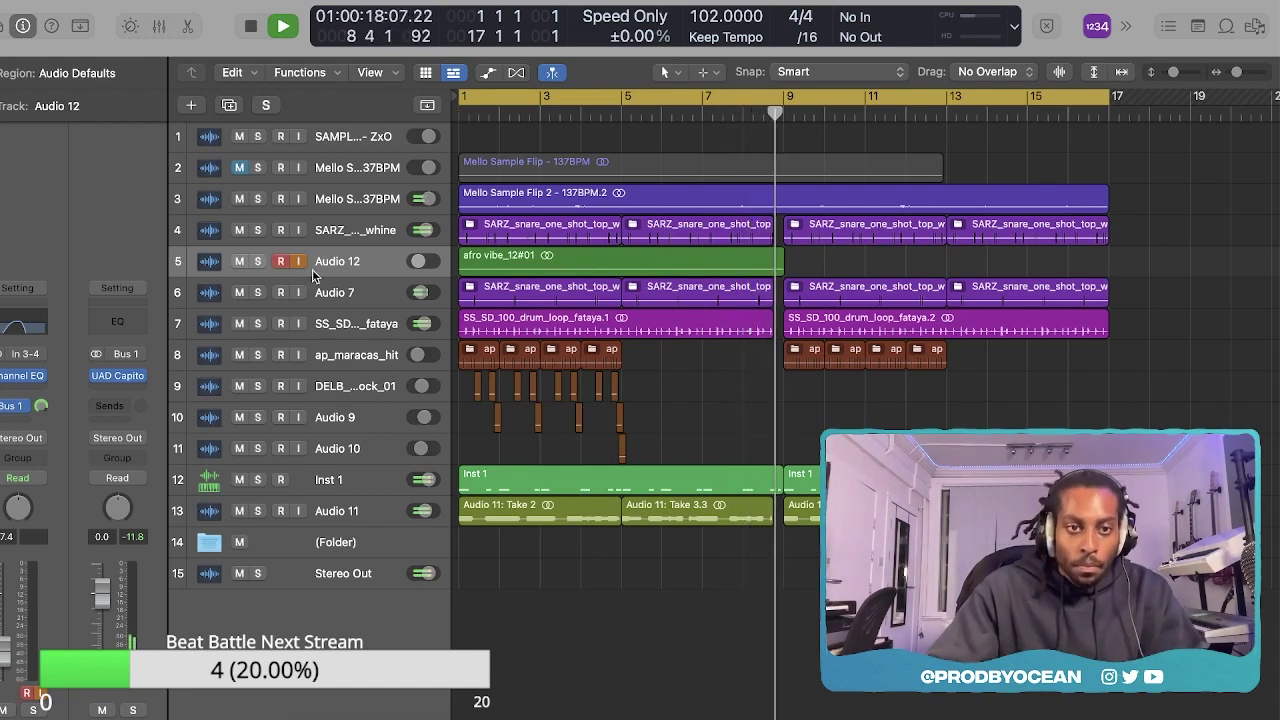
Add the Doubler2 stereo plug-in to Audio 12, with direct gain at -48.0 and both voice gains at 0.0.
{"action": "left_click", "coordinate": [20, 390]}
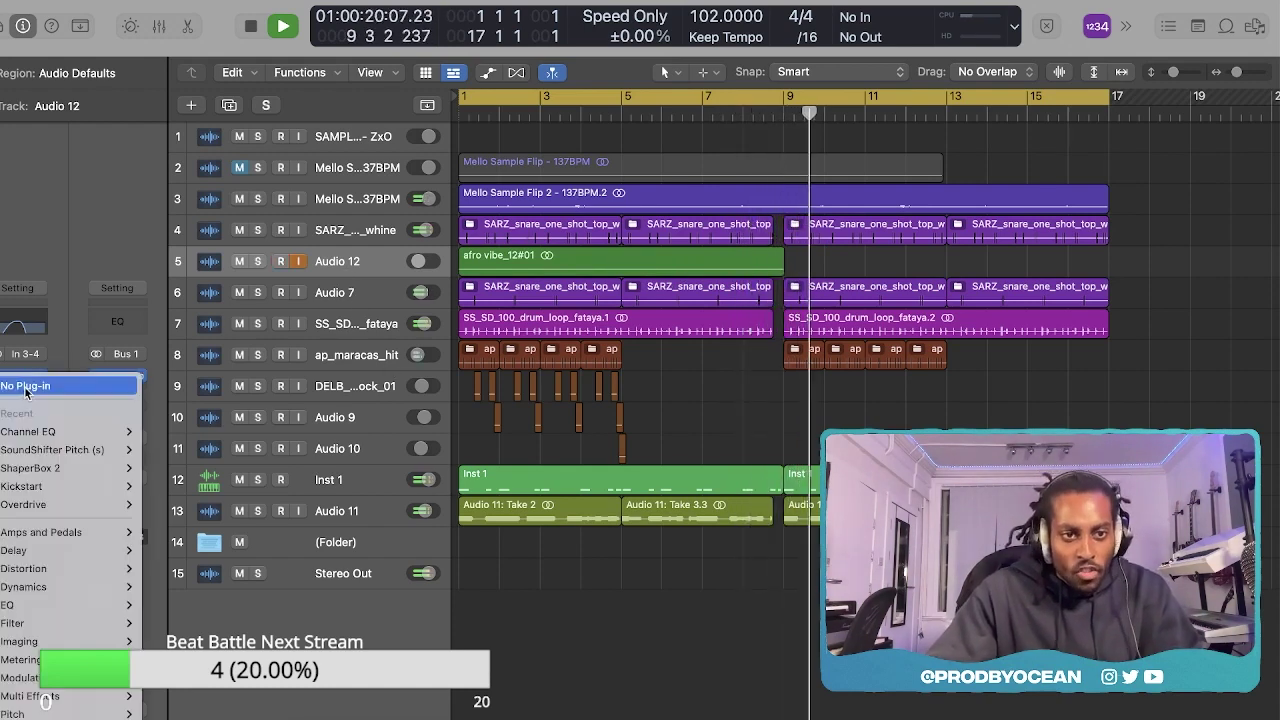
{"action": "mouse_move", "coordinate": [60, 716]}
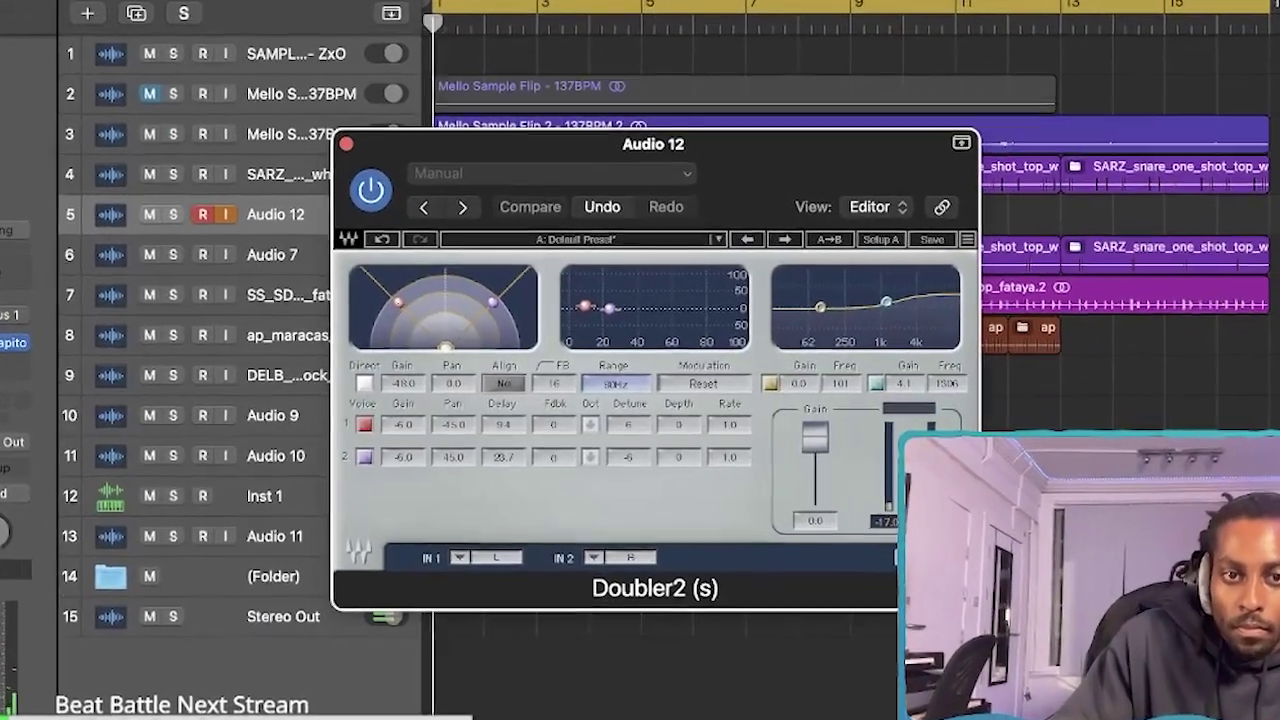
{"action": "left_click_drag", "start_coordinate": [464, 300], "coordinate": [462, 358]}
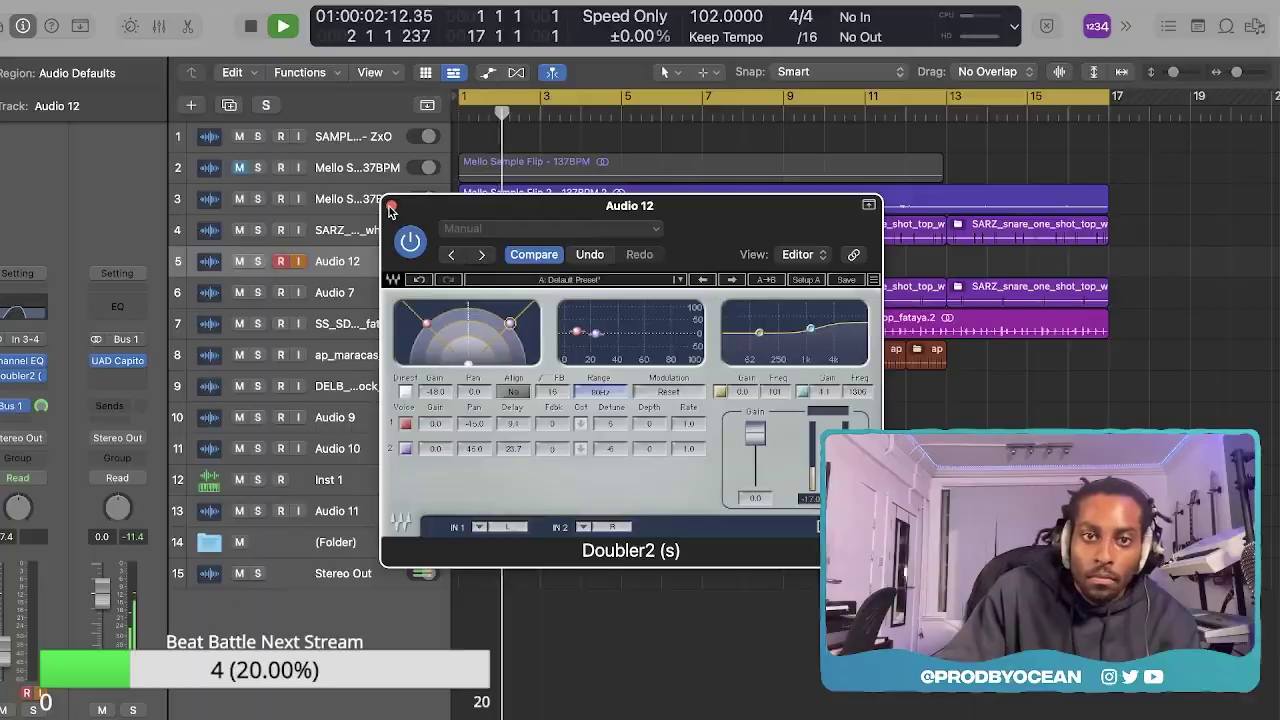
{"action": "left_click", "coordinate": [312, 97]}
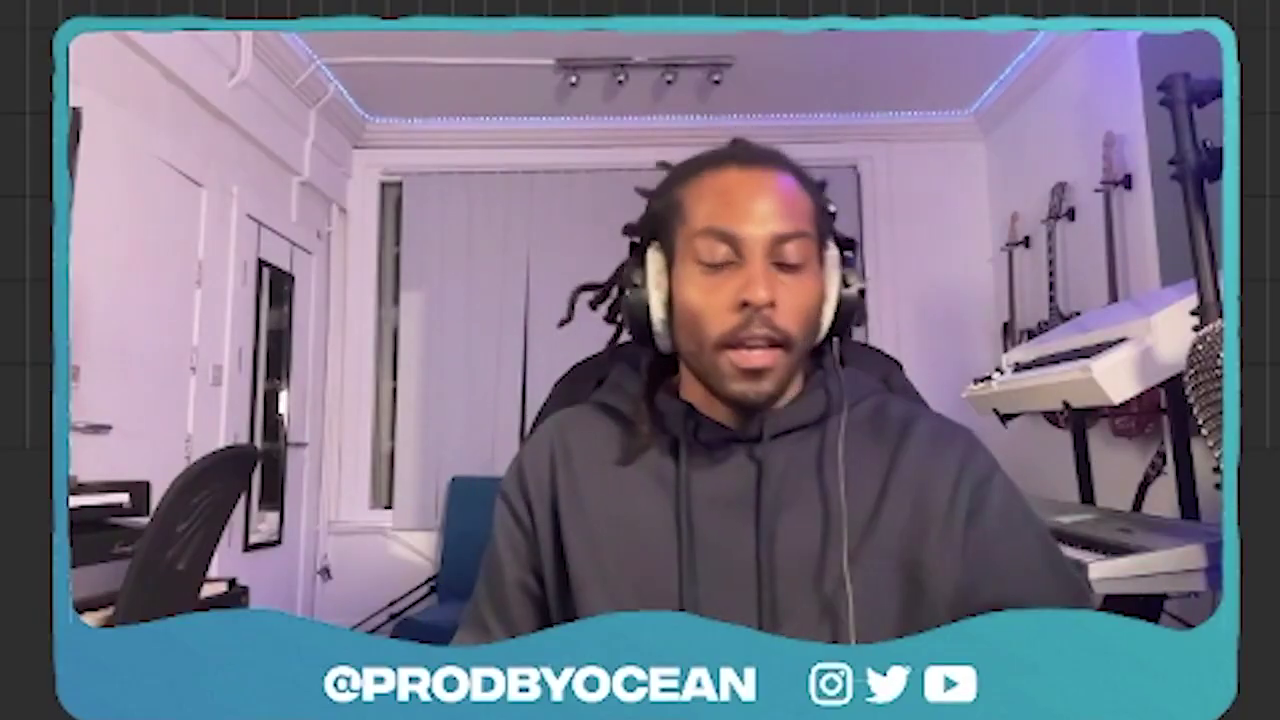